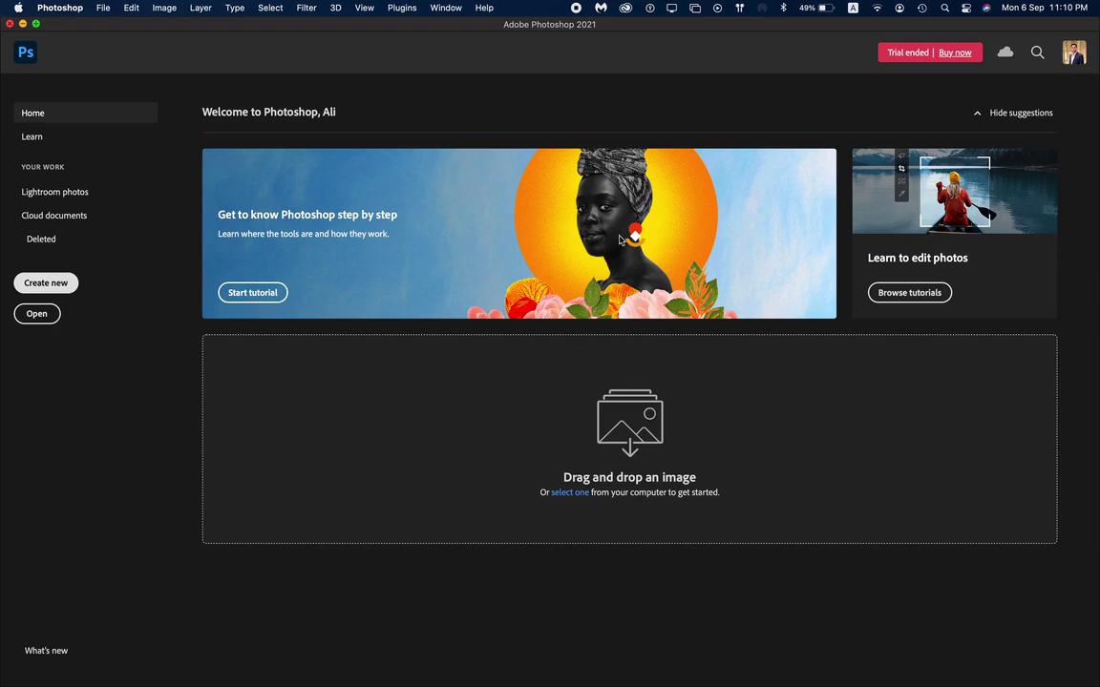
# - Open the burger image from the Desktop folder
pyautogui.click(38, 313)
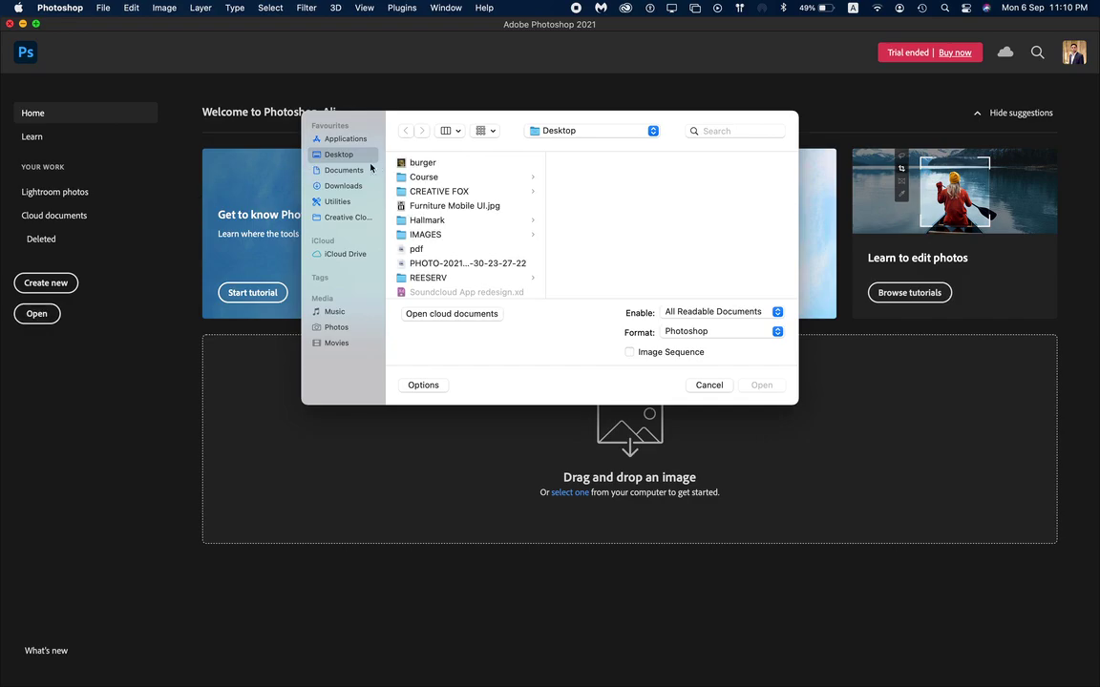
pyautogui.click(405, 162)
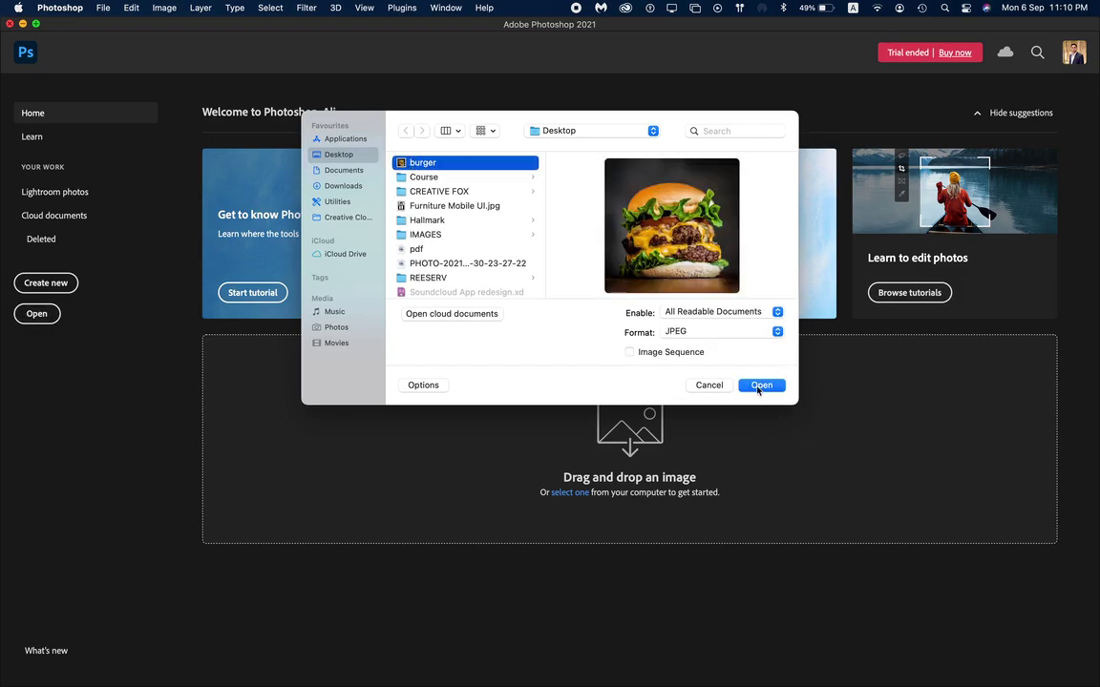
pyautogui.press('Return')
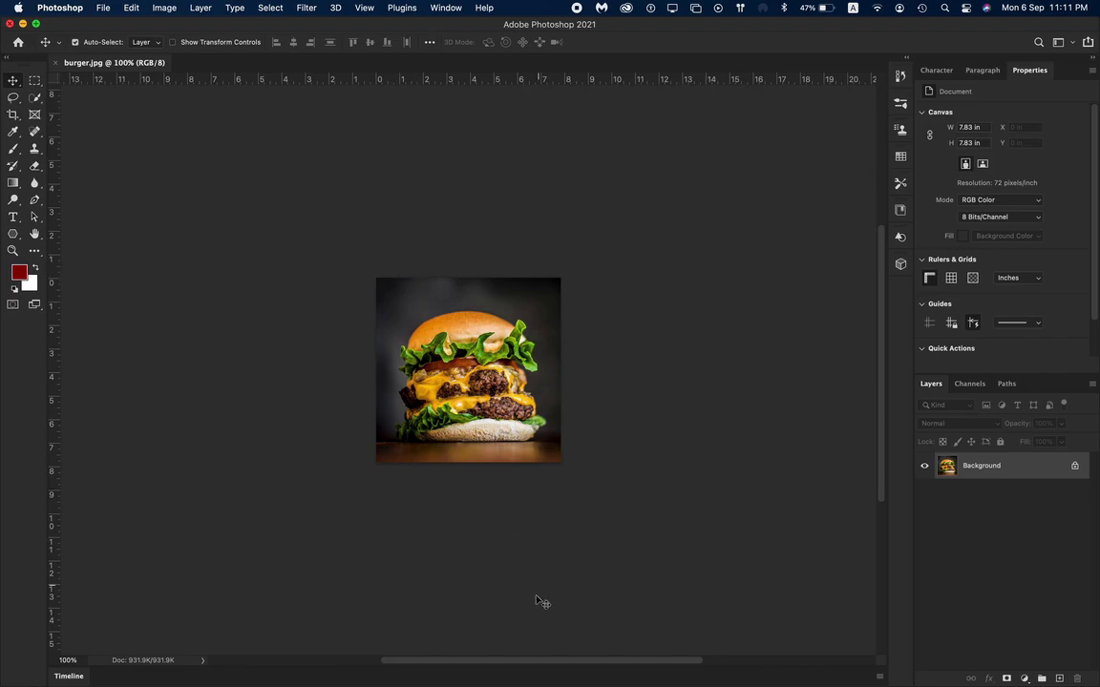
pyautogui.click(540, 659)
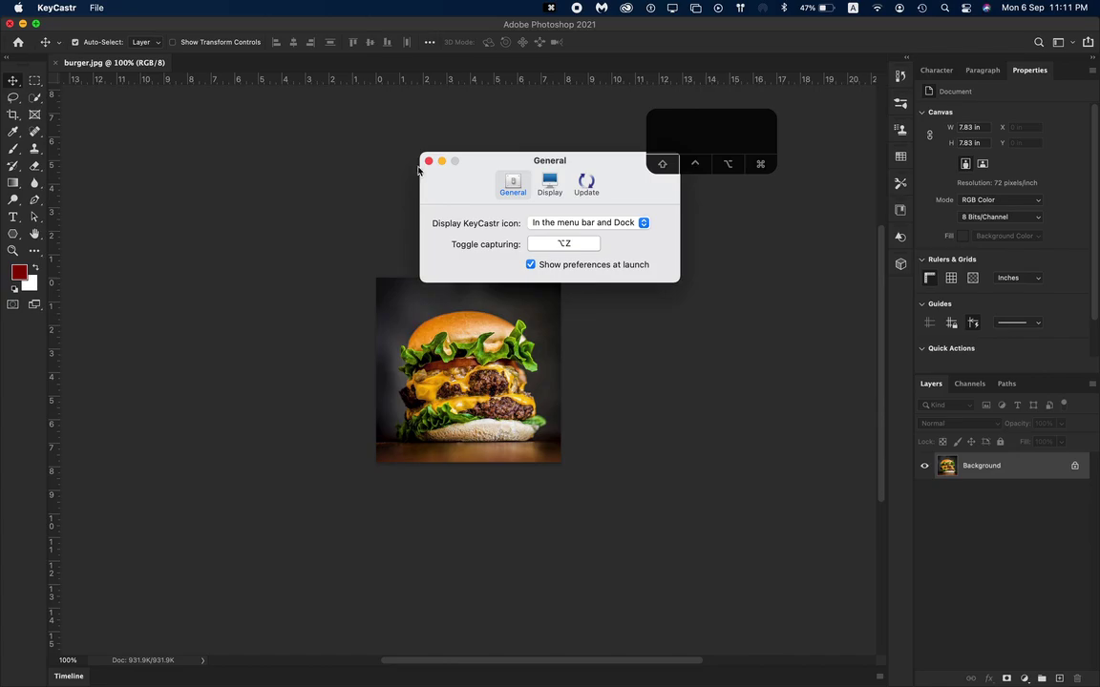
pyautogui.click(427, 161)
pyautogui.click(432, 147)
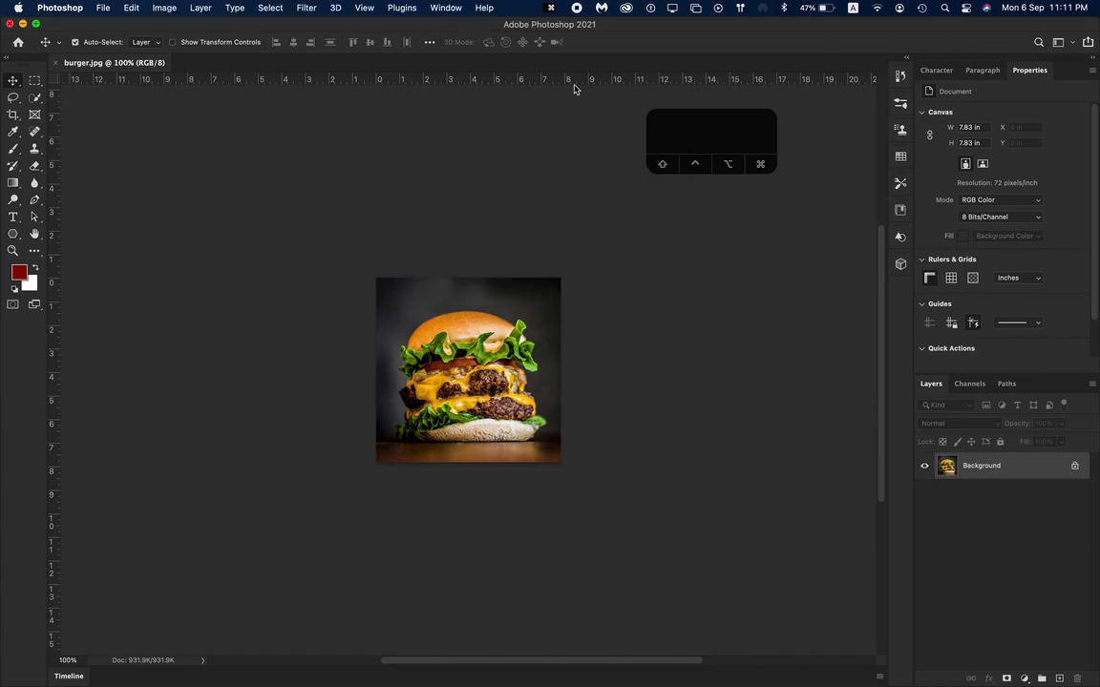
# - Reset the foreground and background colours to the default black and white
pyautogui.press('d')
# - Set the burger image's resolution to 300 pixels/inch in Image Size, with automatic resampling kept on
pyautogui.click(163, 10)
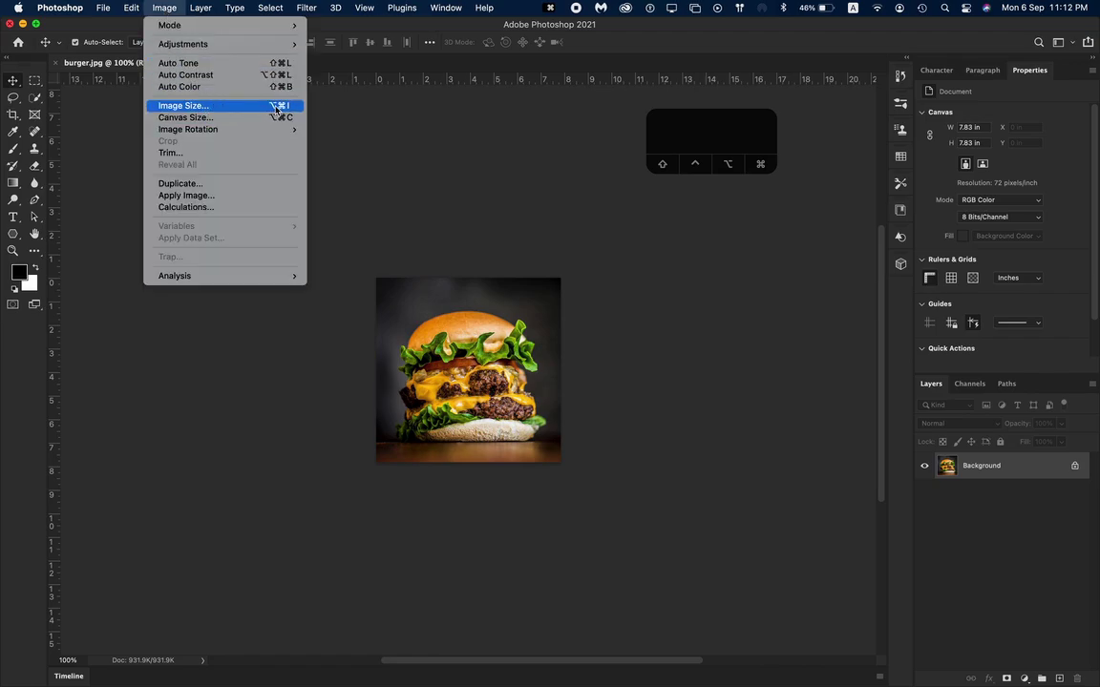
pyautogui.click(461, 29)
pyautogui.press('super')
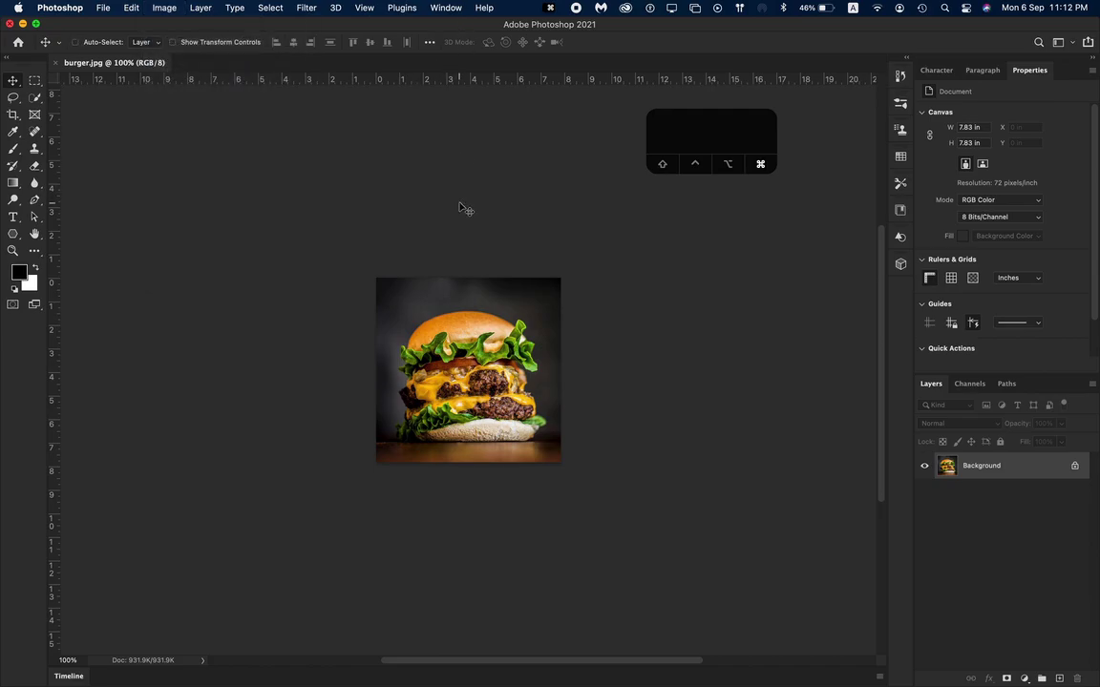
pyautogui.press('alt+super+i')
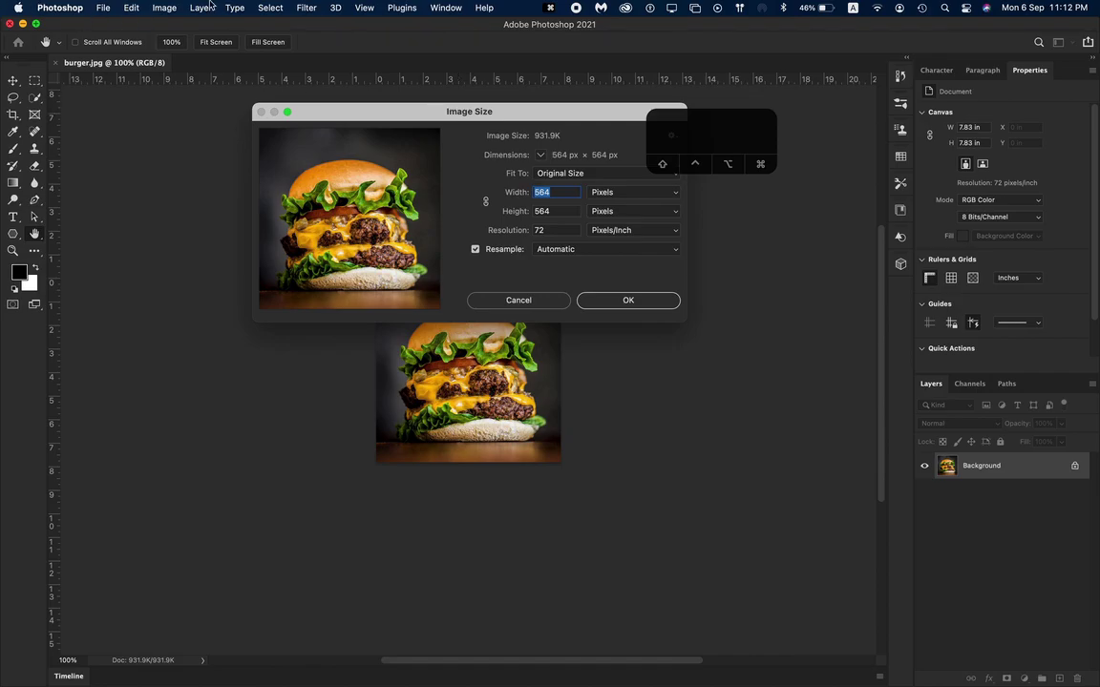
pyautogui.click(161, 7)
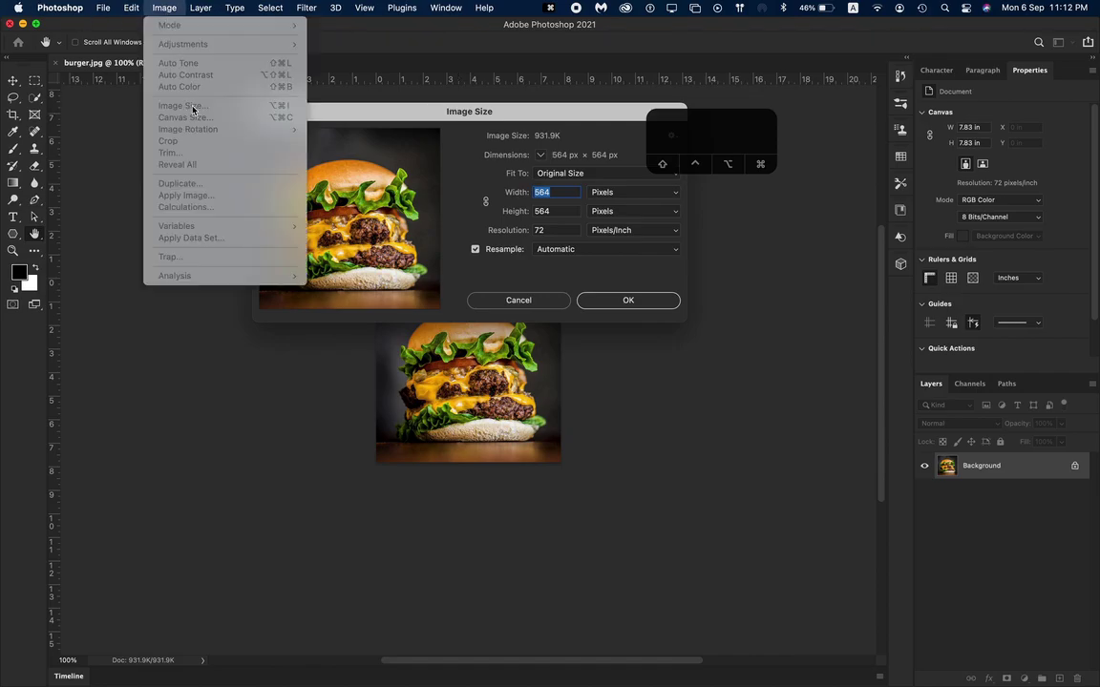
pyautogui.click(350, 45)
pyautogui.moveTo(477, 116); pyautogui.dragTo(452, 158)
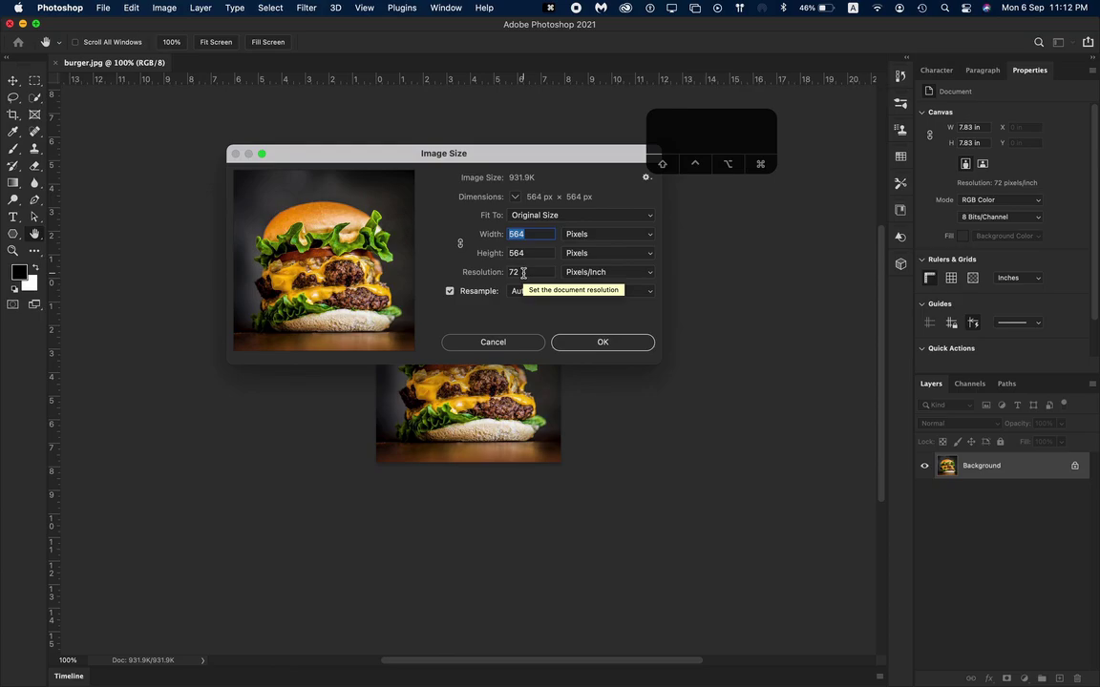
pyautogui.scroll(3, 417, 449)
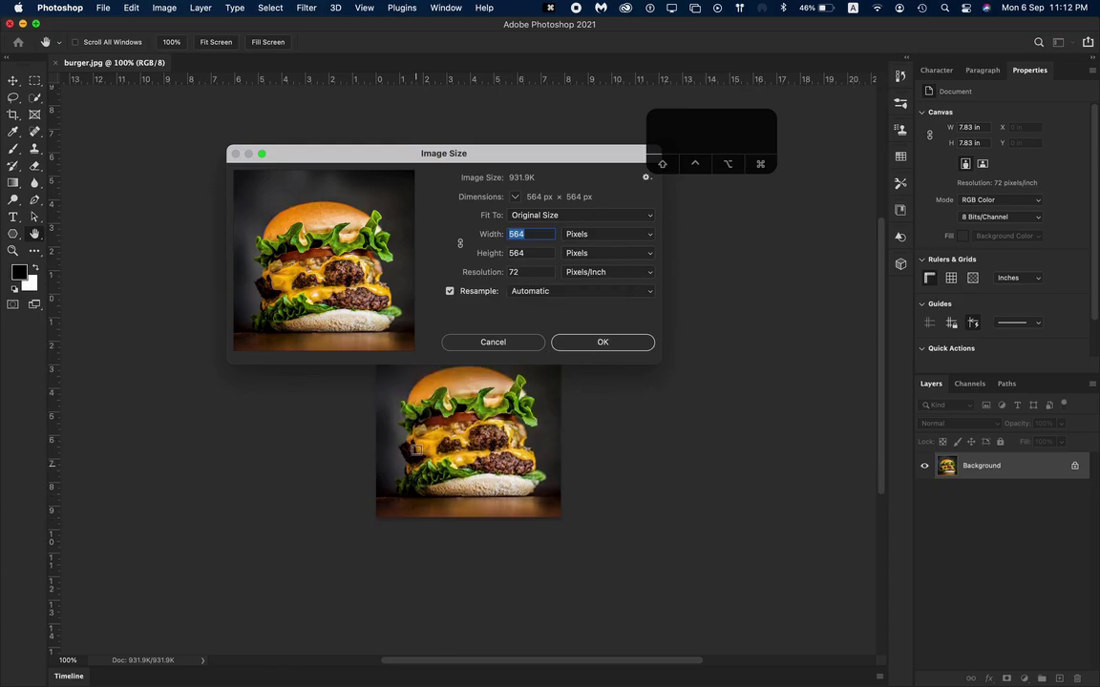
pyautogui.scroll(-2, 416, 448)
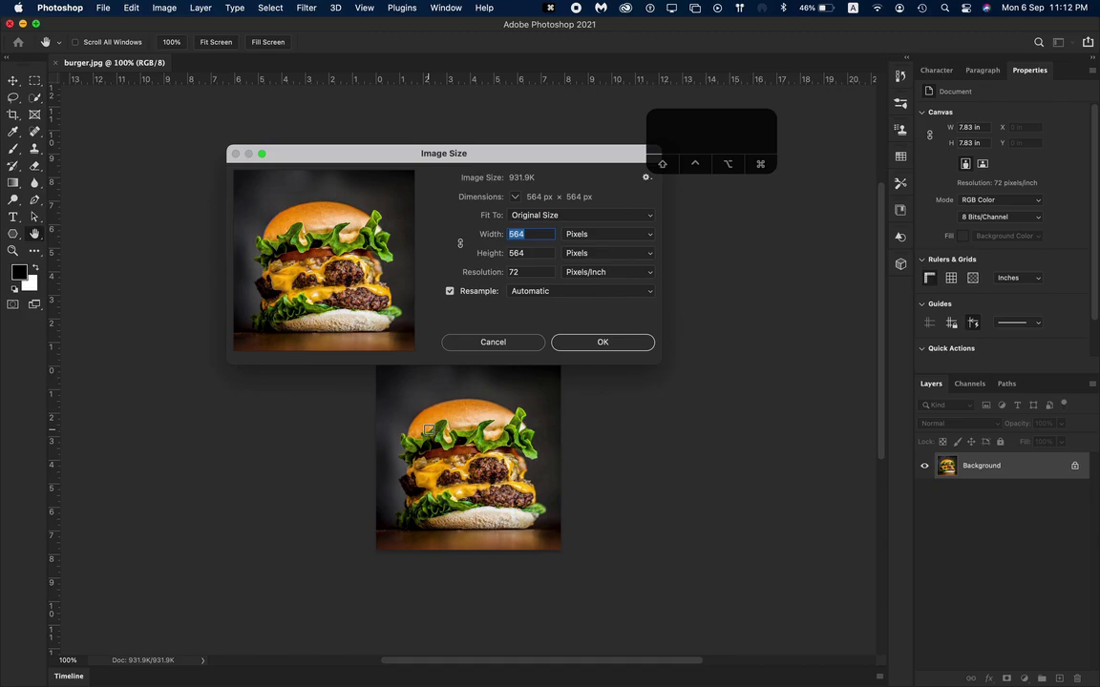
pyautogui.doubleClick(525, 271)
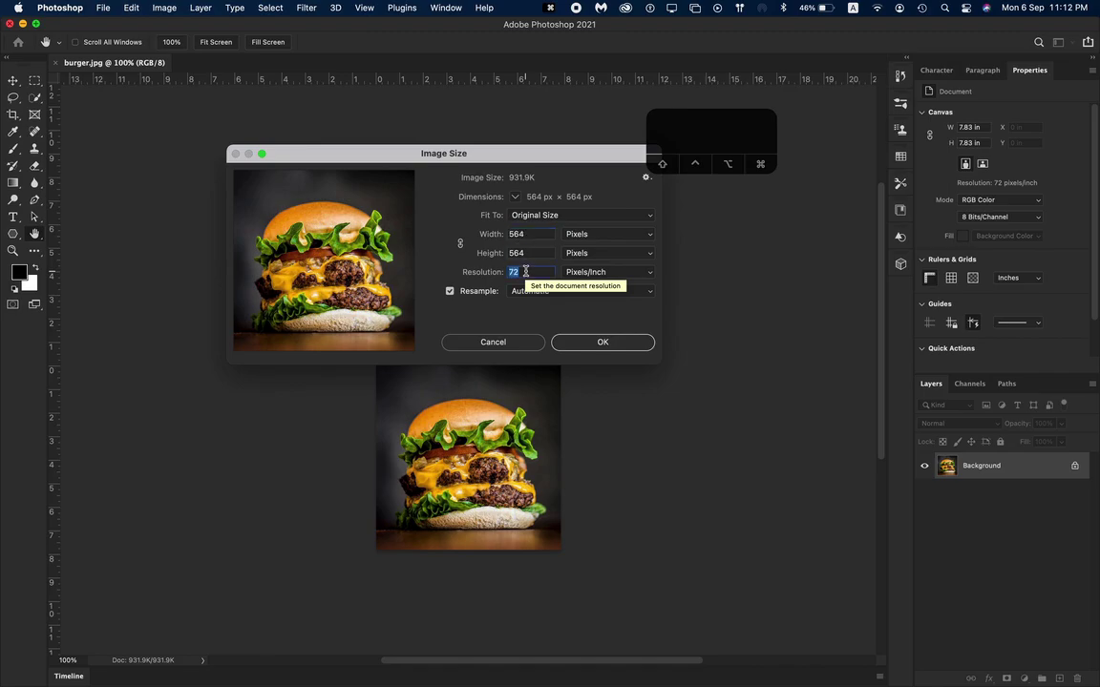
pyautogui.write('300')
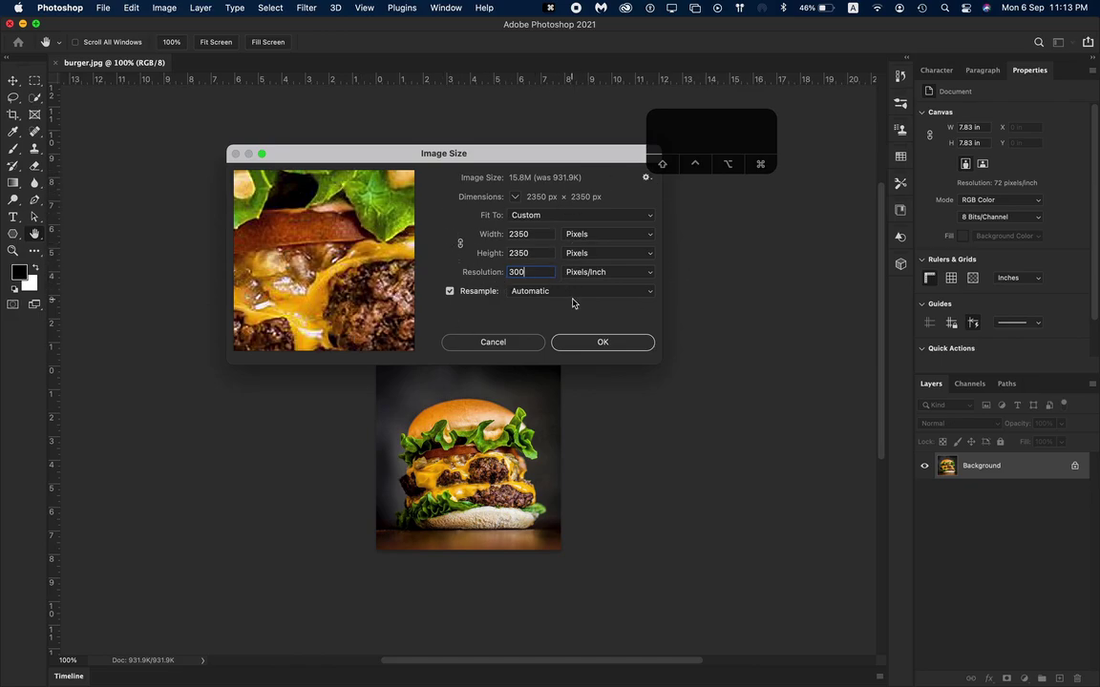
pyautogui.click(605, 341)
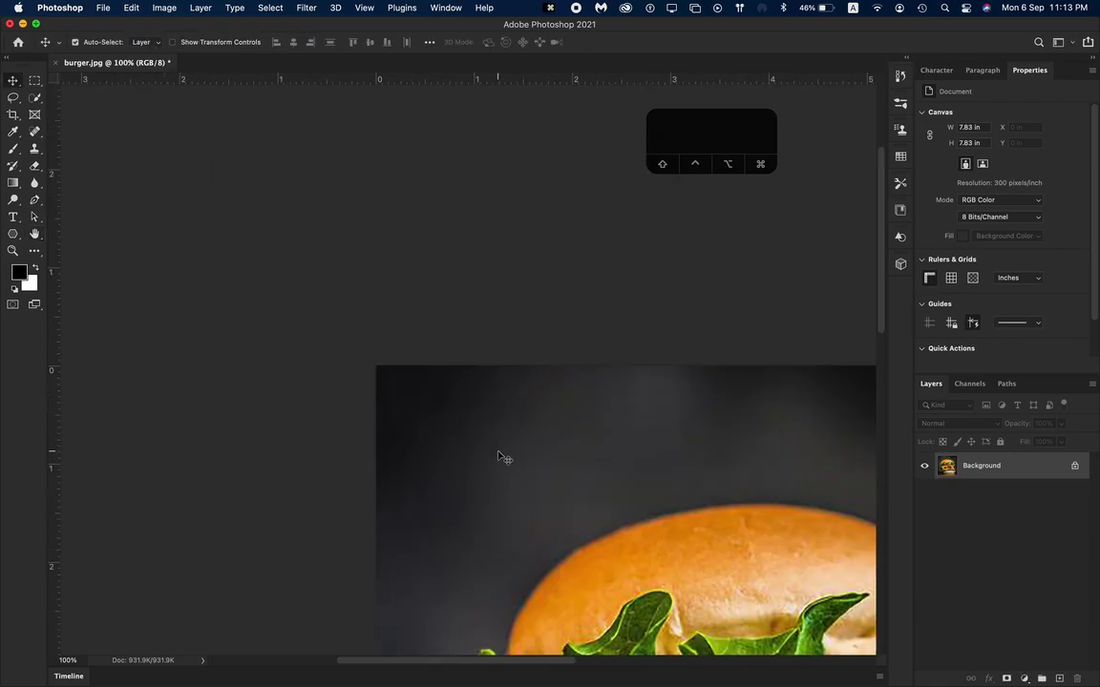
# - Activate the Pen tool and switch its drawing mode from Shape to Path
pyautogui.hscroll(10, 497, 456)
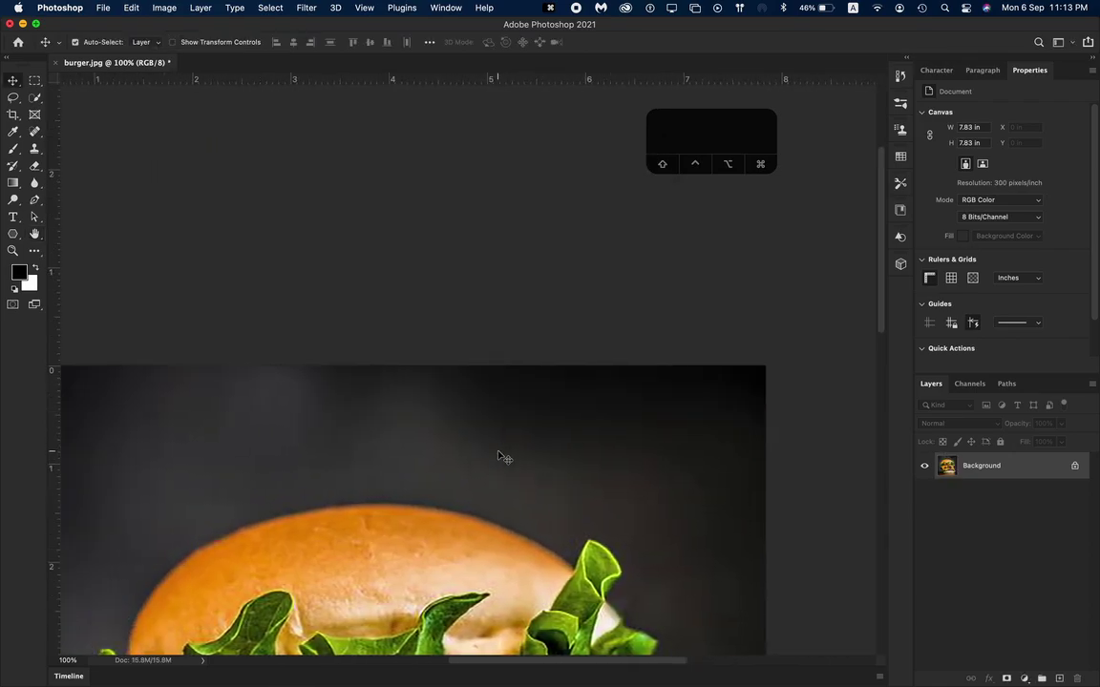
pyautogui.press('super+0')
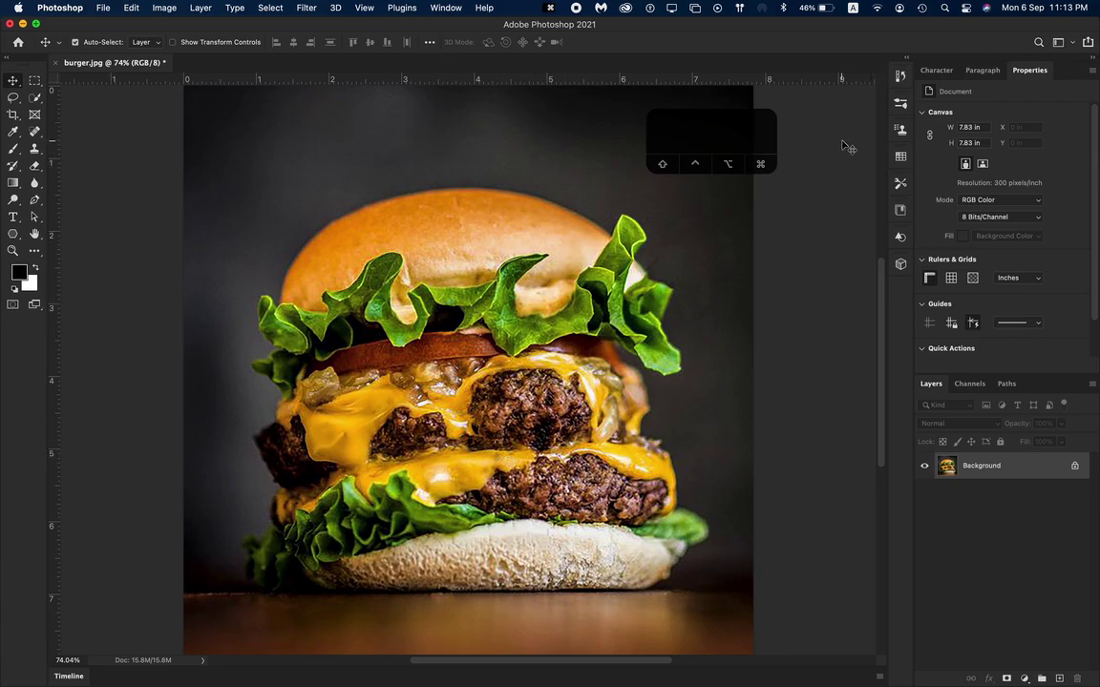
pyautogui.moveTo(733, 150); pyautogui.dragTo(839, 130)
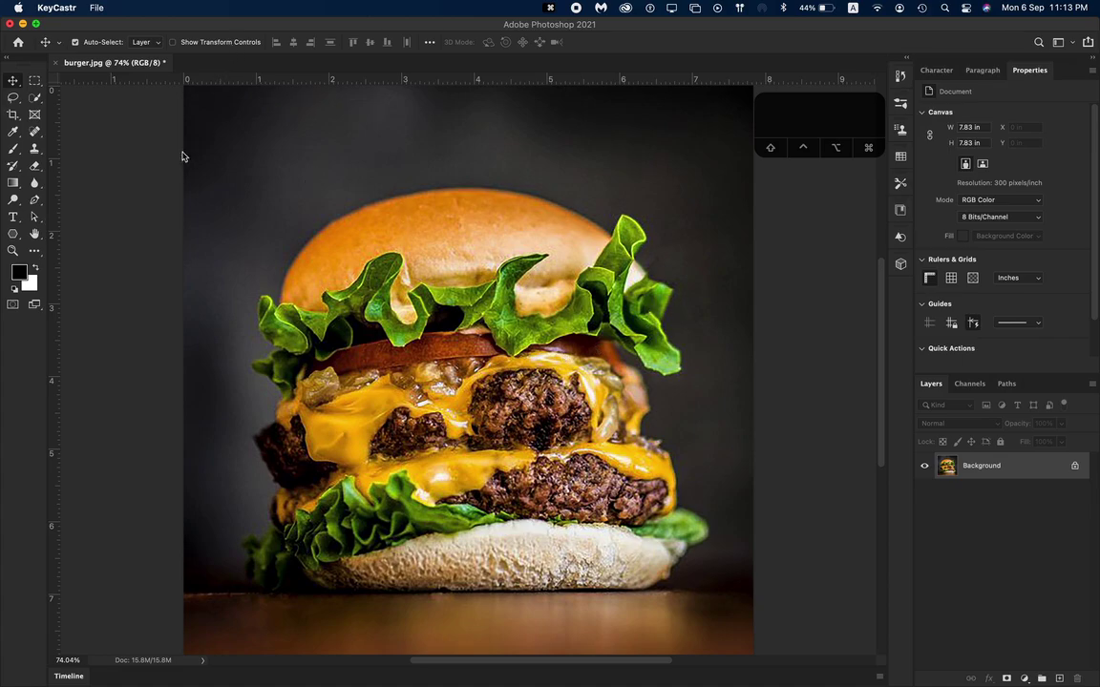
pyautogui.click(140, 172)
pyautogui.press('p')
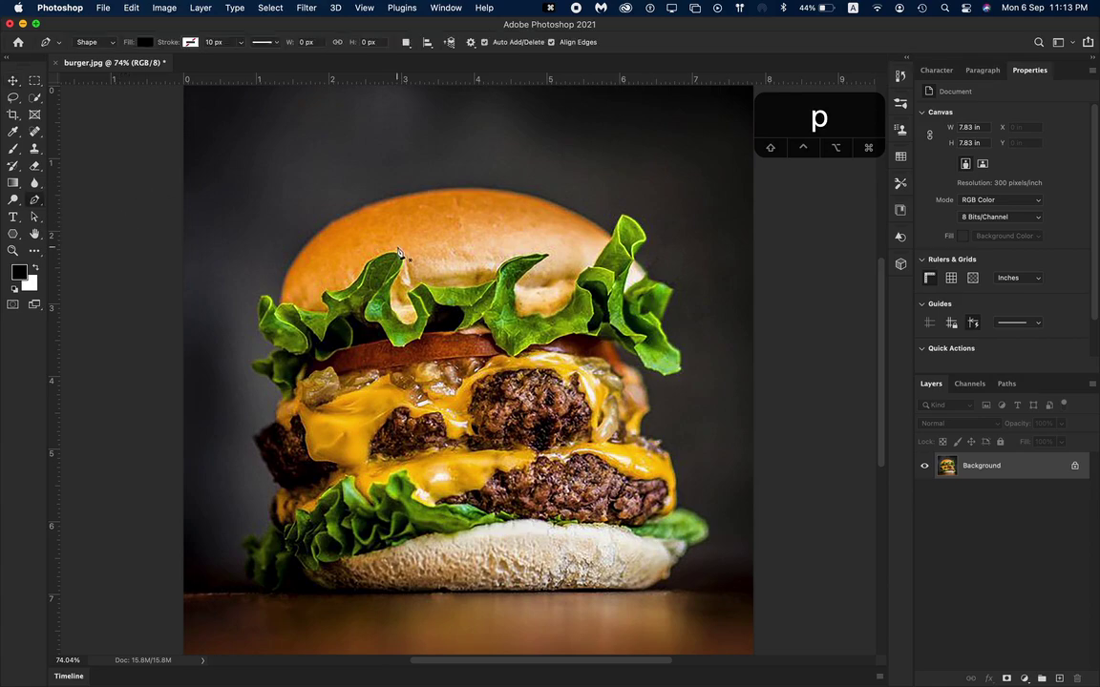
pyautogui.click(92, 44)
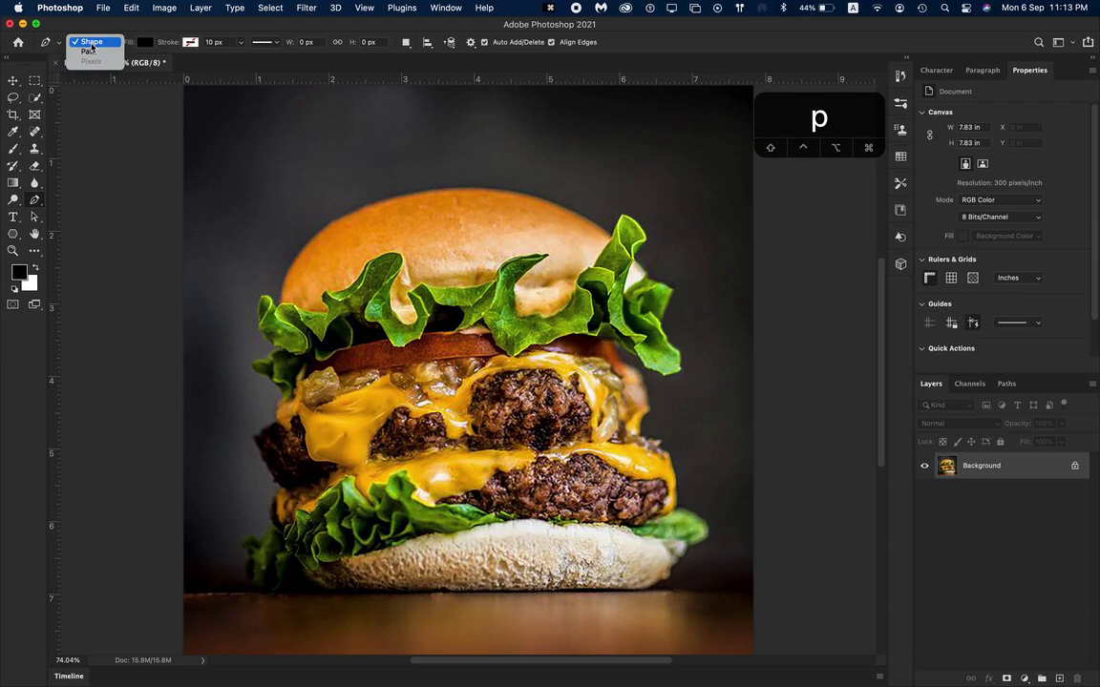
pyautogui.click(89, 52)
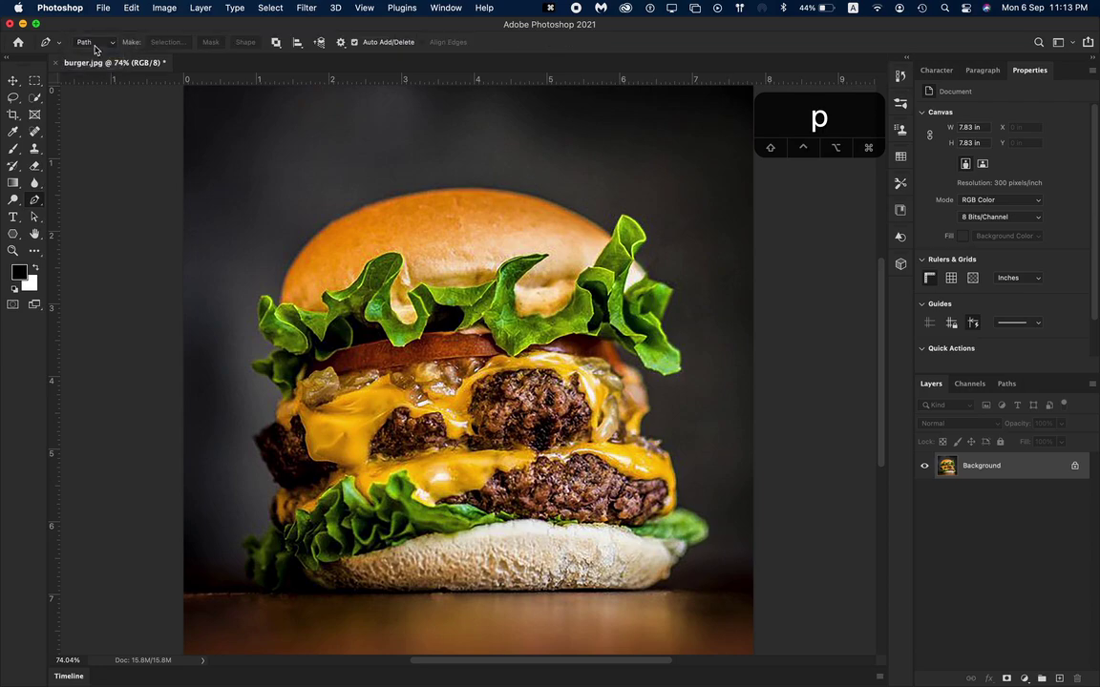
pyautogui.click(355, 42)
pyautogui.click(288, 273)
pyautogui.press('alt')
pyautogui.scroll(3, 307, 272)
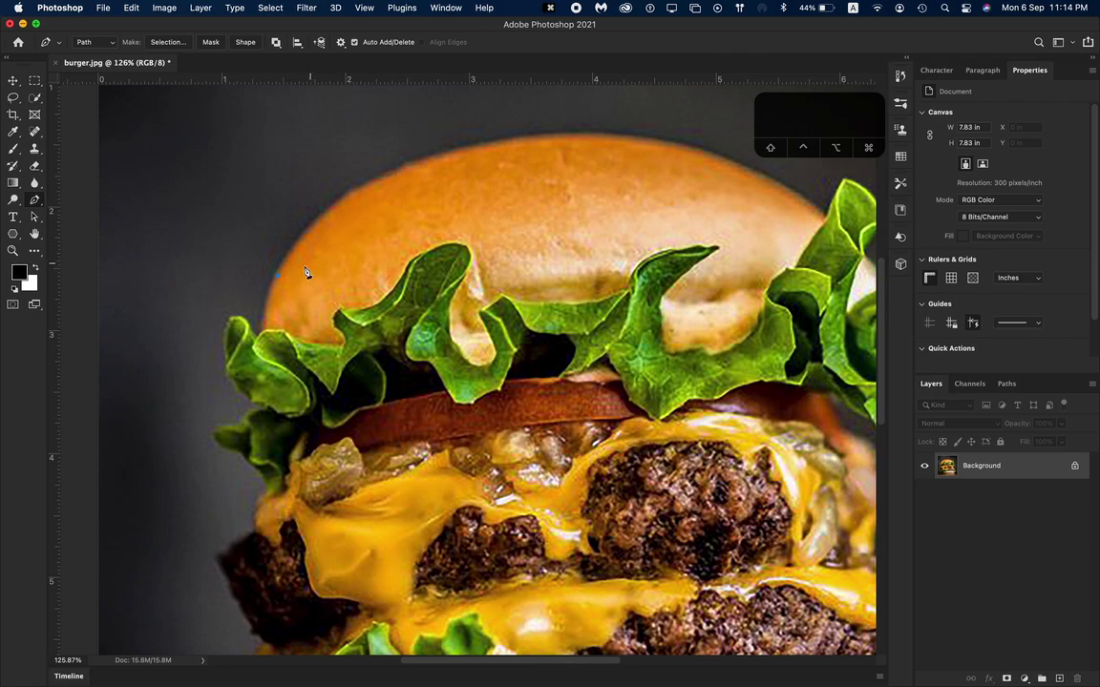
pyautogui.press('super+z')
# - Place the path's starting anchor on the left edge of the top bun, just above the lettuce
pyautogui.click(268, 291)
pyautogui.press('super')
pyautogui.keyDown('super'); pyautogui.click(306, 237); pyautogui.keyUp('super')
pyautogui.click(271, 290)
# - Add a smooth anchor near the crown of the bun, with long handles curving the path along the bun's left edge
pyautogui.hscroll(3, 401, 193)
pyautogui.hscroll(2, 400, 193)
pyautogui.scroll(2, 401, 193)
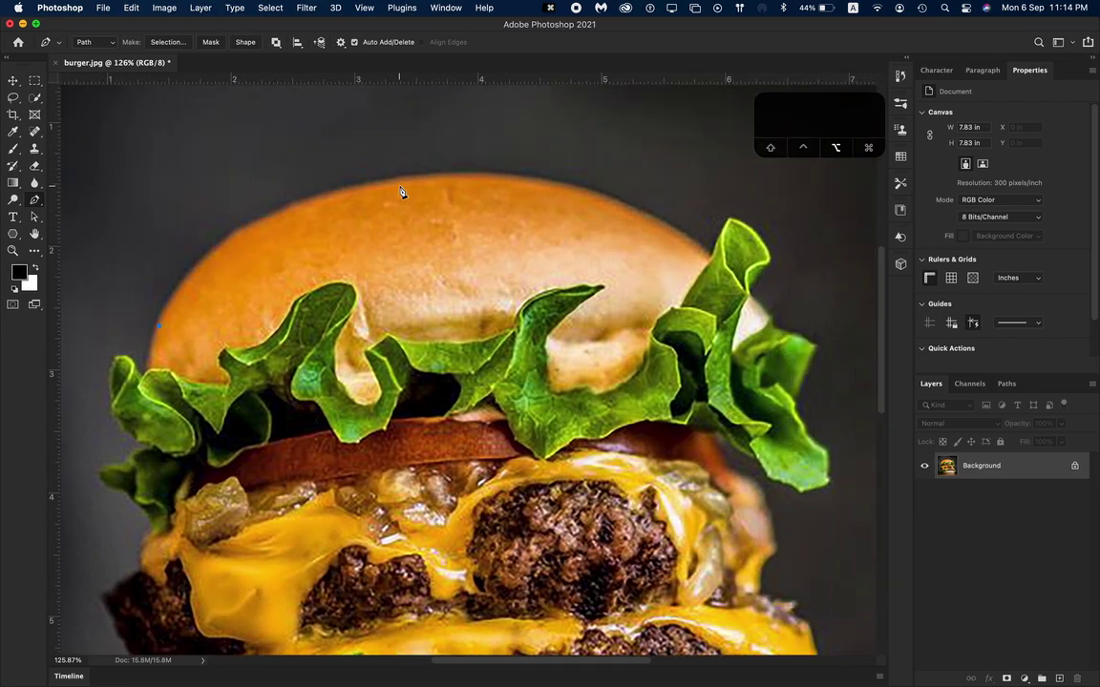
pyautogui.scroll(-3, 400, 193)
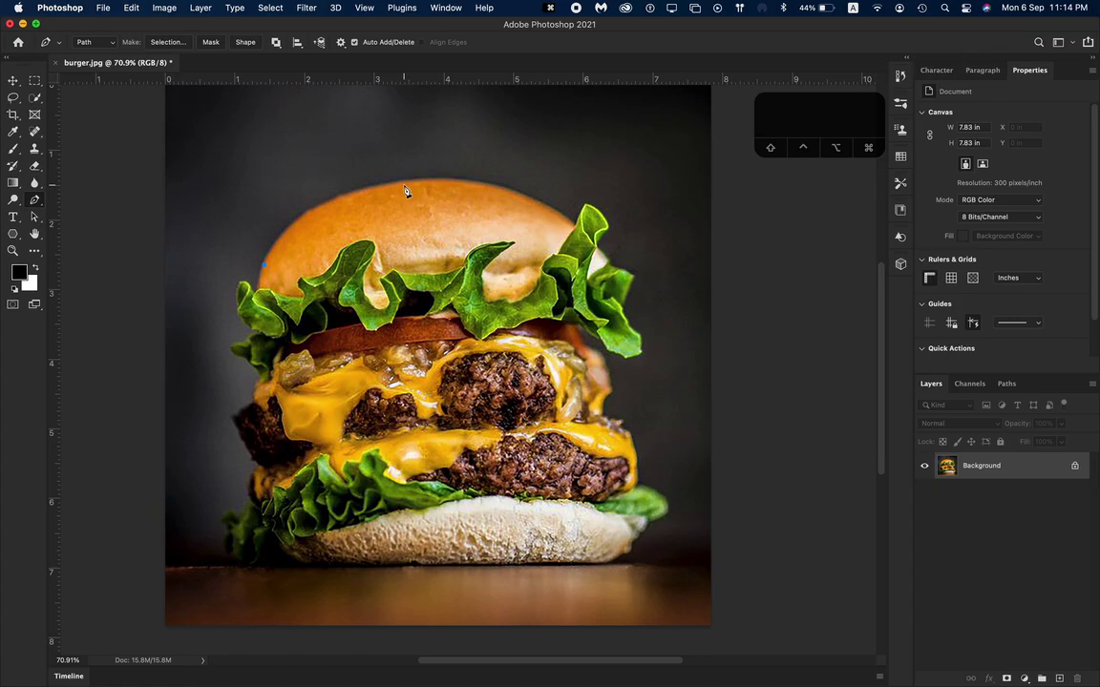
pyautogui.click(403, 188)
pyautogui.moveTo(404, 188); pyautogui.dragTo(512, 179)
# - Add an anchor on the right side of the bun where it meets the upright lettuce leaf
pyautogui.scroll(5, 277, 227)
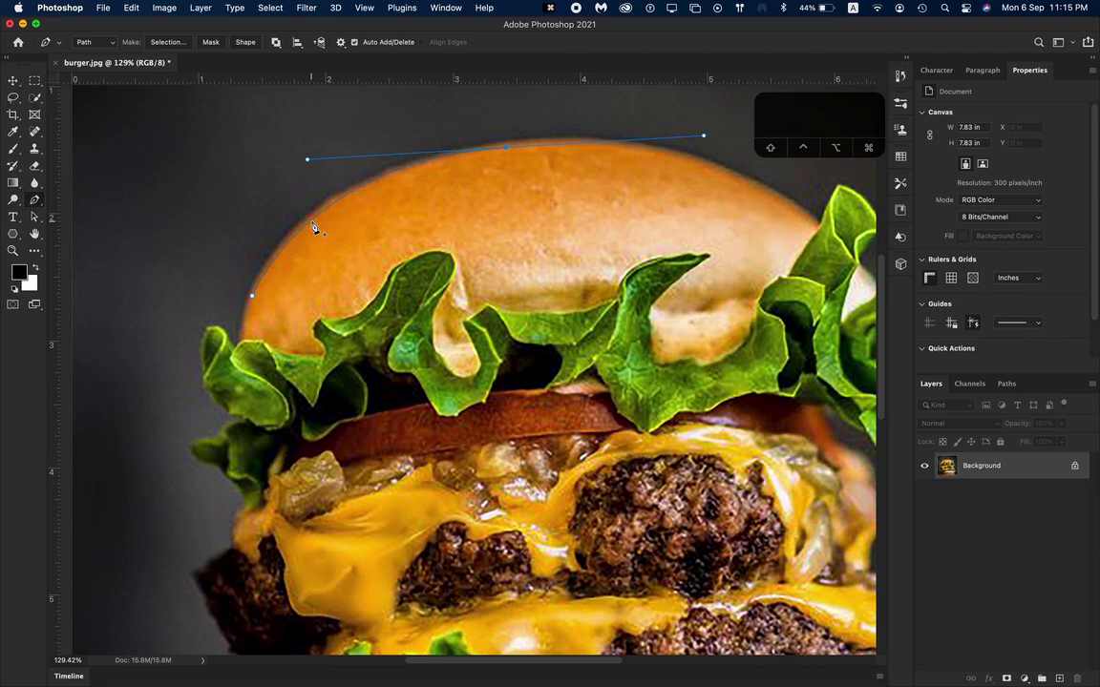
pyautogui.hscroll(5, 472, 169)
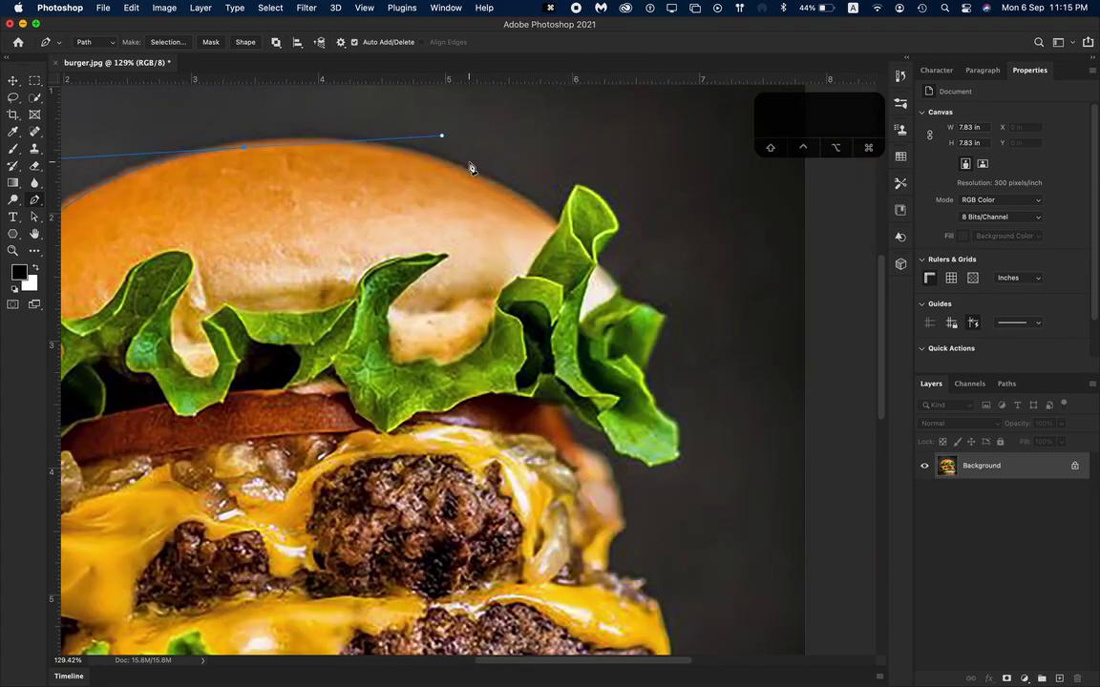
pyautogui.scroll(-3, 471, 169)
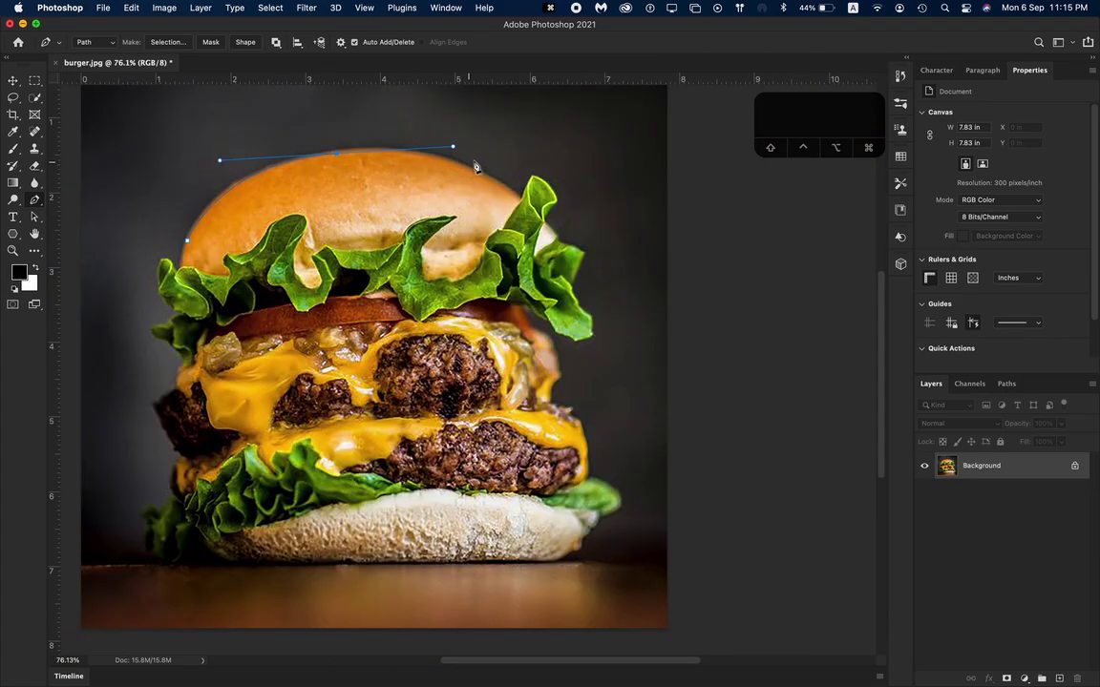
pyautogui.click(521, 202)
# - Lengthen the crown anchor's right direction handle to bring the curve nearer the bun's right edge
pyautogui.scroll(2, 416, 142)
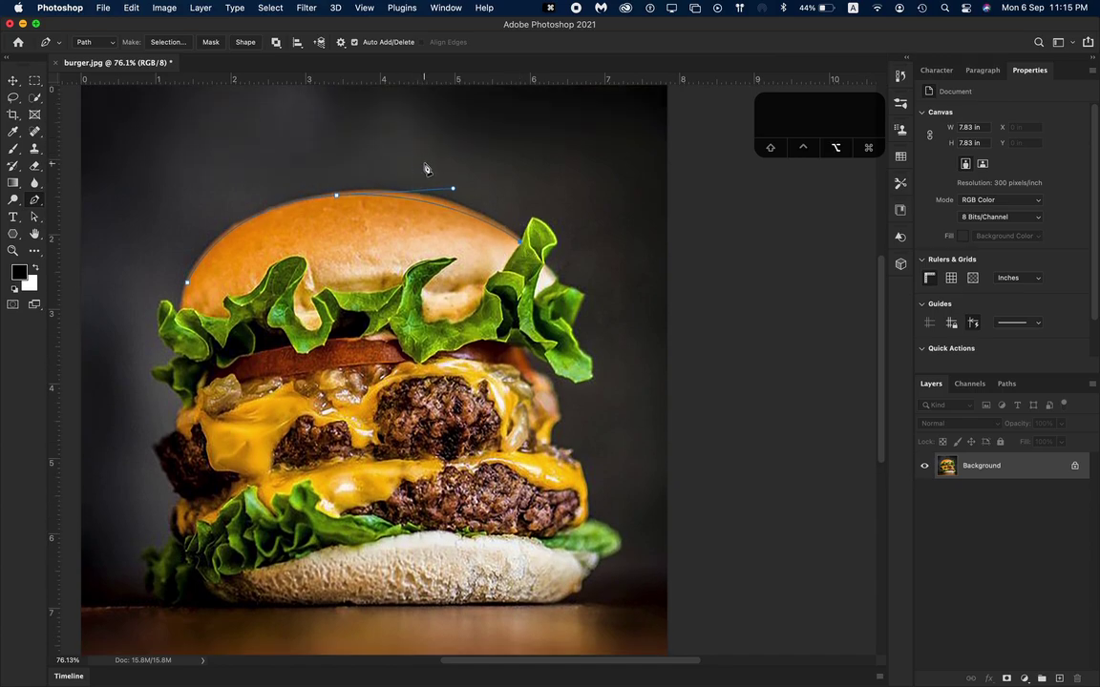
pyautogui.scroll(3, 417, 143)
pyautogui.moveTo(471, 204); pyautogui.dragTo(501, 209)
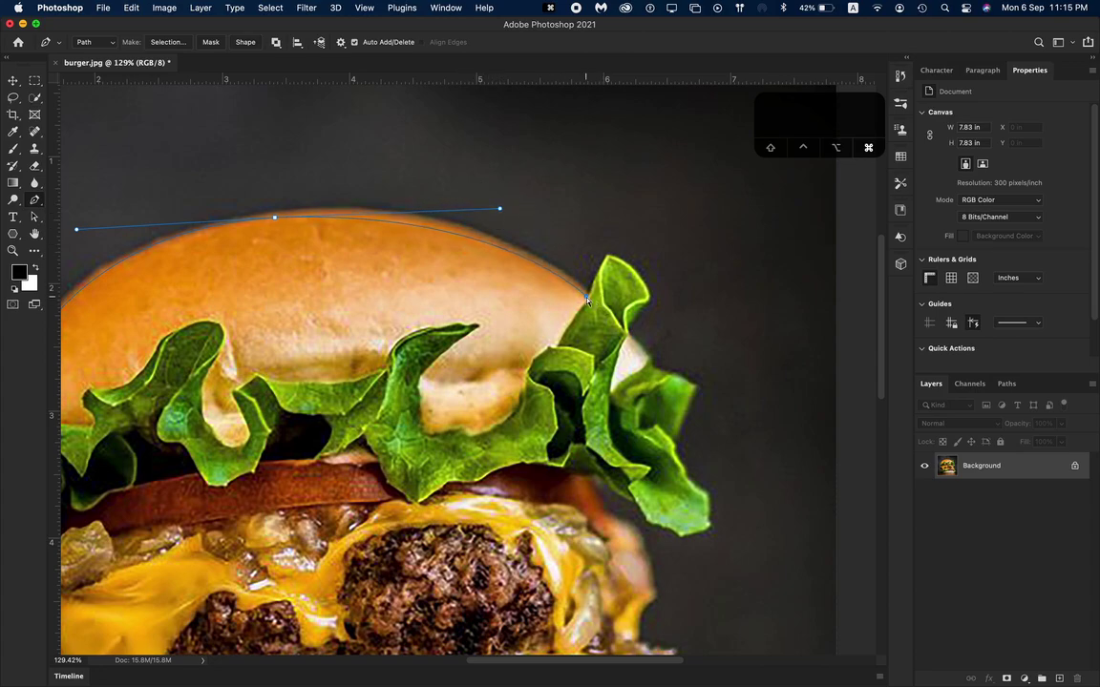
# - Reposition the last anchor precisely at the junction of the bun edge and the upright lettuce leaf
pyautogui.keyDown('super'); pyautogui.click(584, 301); pyautogui.keyUp('super')
pyautogui.press('super')
pyautogui.click(584, 303)
pyautogui.moveTo(584, 304); pyautogui.dragTo(586, 301)
pyautogui.moveTo(585, 299); pyautogui.dragTo(586, 302)
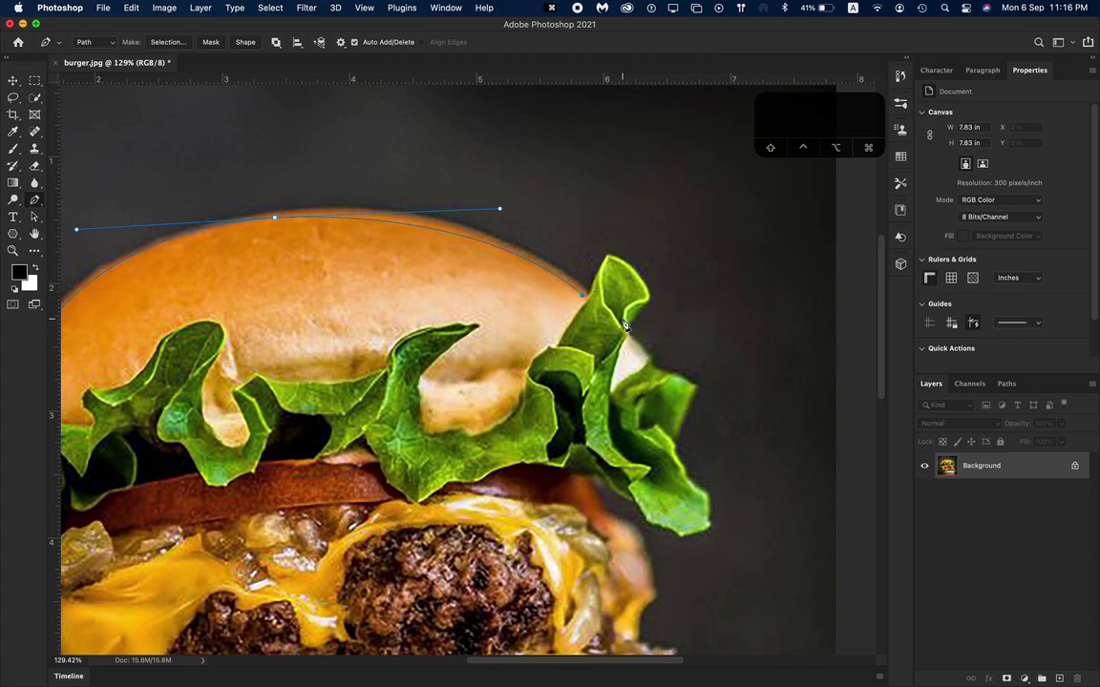
pyautogui.keyDown('alt'); pyautogui.scroll(5, 578, 300); pyautogui.keyUp('alt')
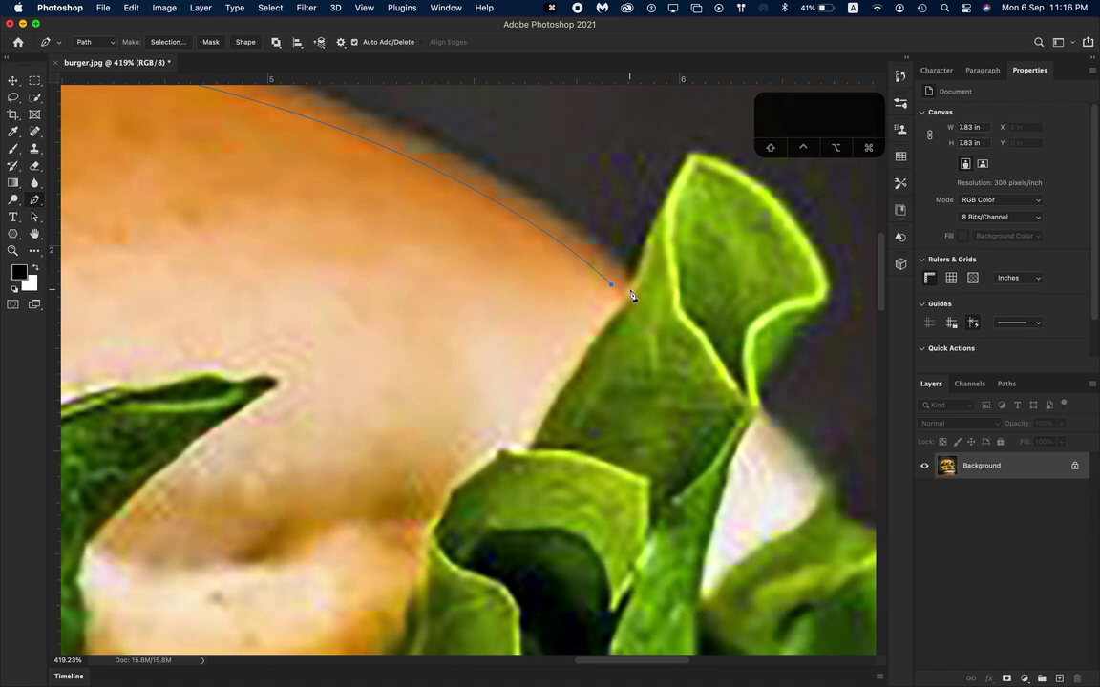
pyautogui.press('super')
pyautogui.moveTo(613, 289); pyautogui.dragTo(622, 295)
# - Raise and slightly shorten the crown anchor's right direction handle so the curve fits the bun's upper right outline
pyautogui.scroll(-3, 621, 295)
pyautogui.scroll(-3, 385, 232)
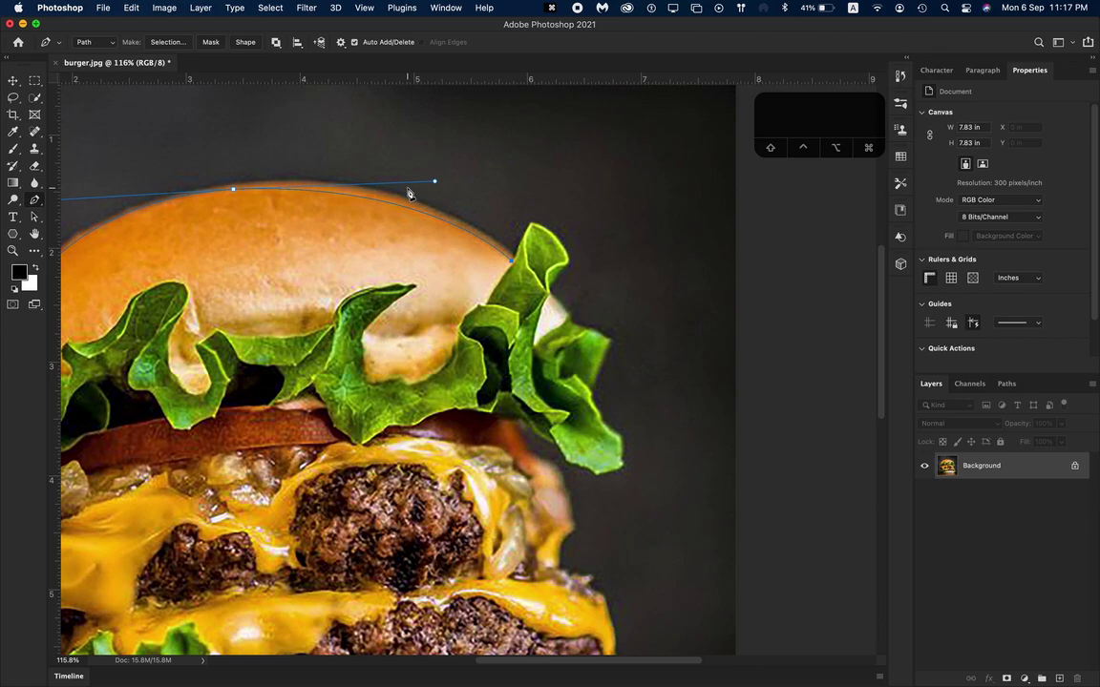
pyautogui.hscroll(-5, 239, 224)
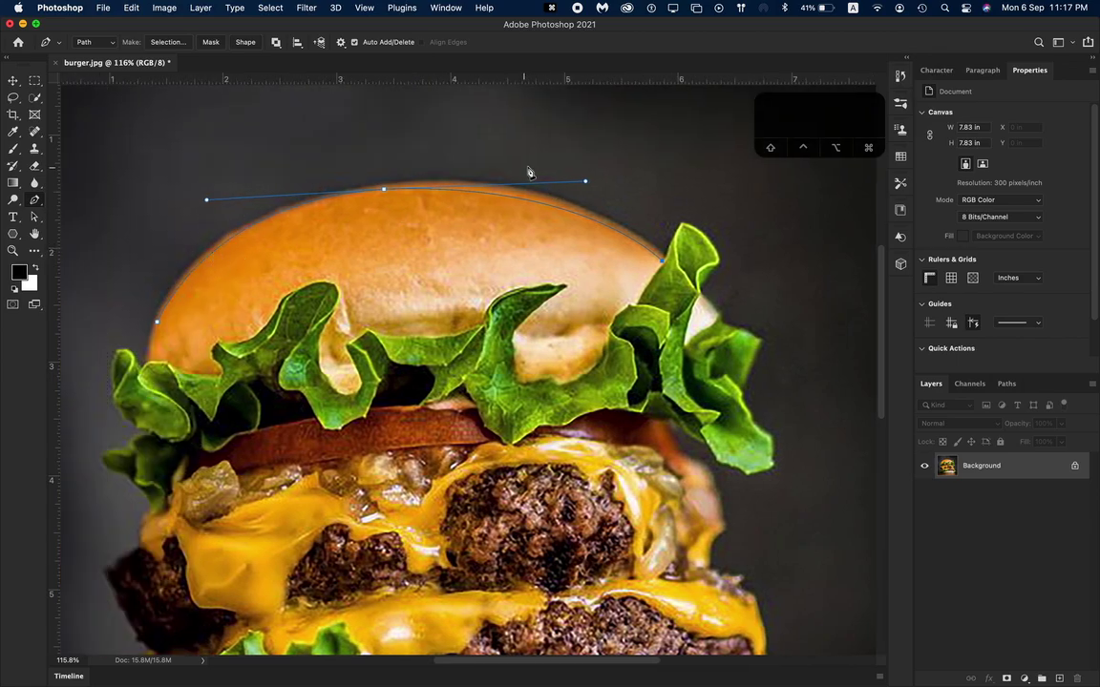
pyautogui.moveTo(585, 180)
pyautogui.mouseDown()
pyautogui.moveTo(564, 179)
pyautogui.moveTo(571, 174)
pyautogui.mouseUp()
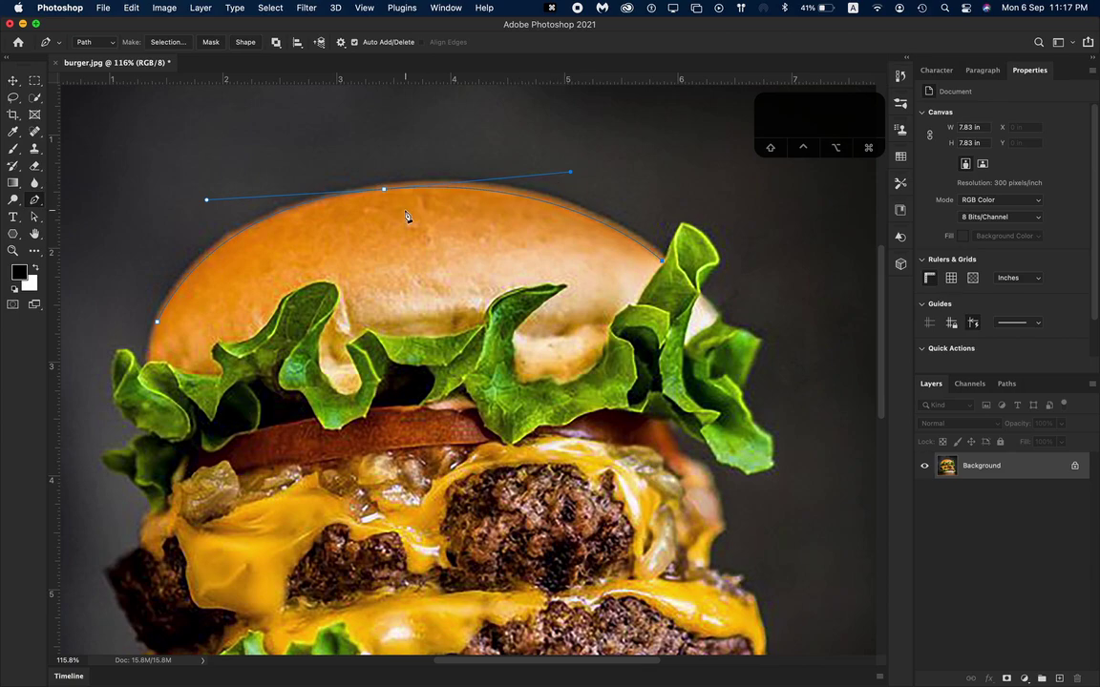
pyautogui.moveTo(570, 174); pyautogui.dragTo(572, 171)
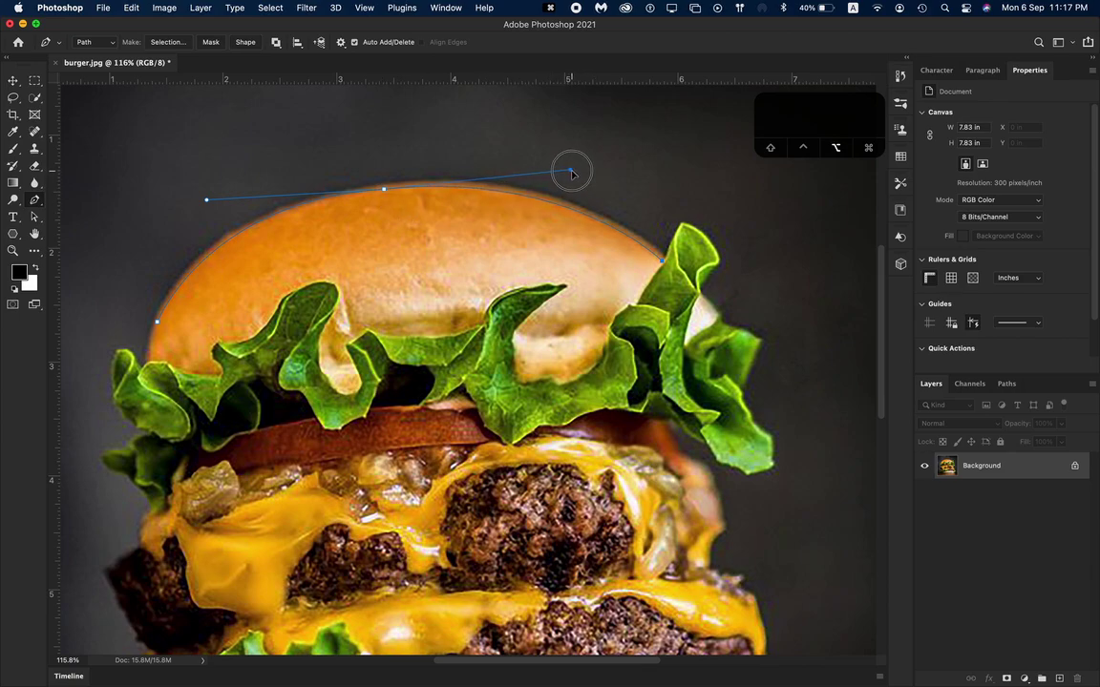
# - Extend the path with a smooth anchor at the tip of the upright lettuce leaf
pyautogui.moveTo(571, 172); pyautogui.dragTo(571, 172)
pyautogui.click(683, 226)
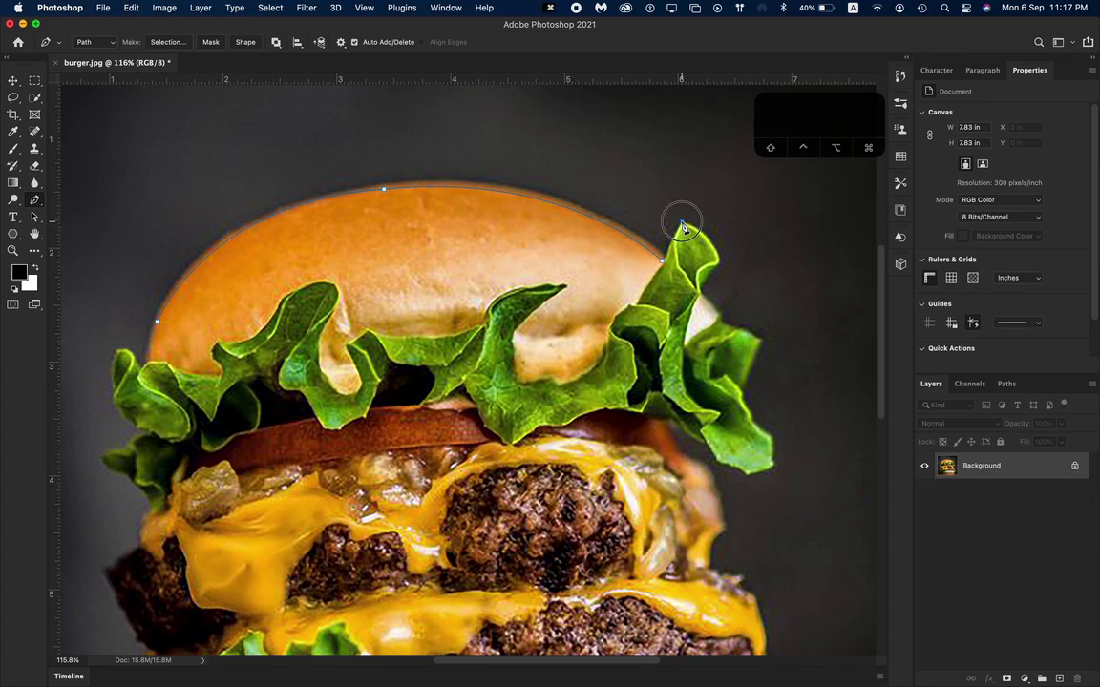
pyautogui.moveTo(684, 227); pyautogui.dragTo(692, 216)
# - Refine the anchor at the bun-lettuce junction and the tip anchor's incoming handle so the segment follows the leaf's left edge
pyautogui.scroll(5, 683, 258)
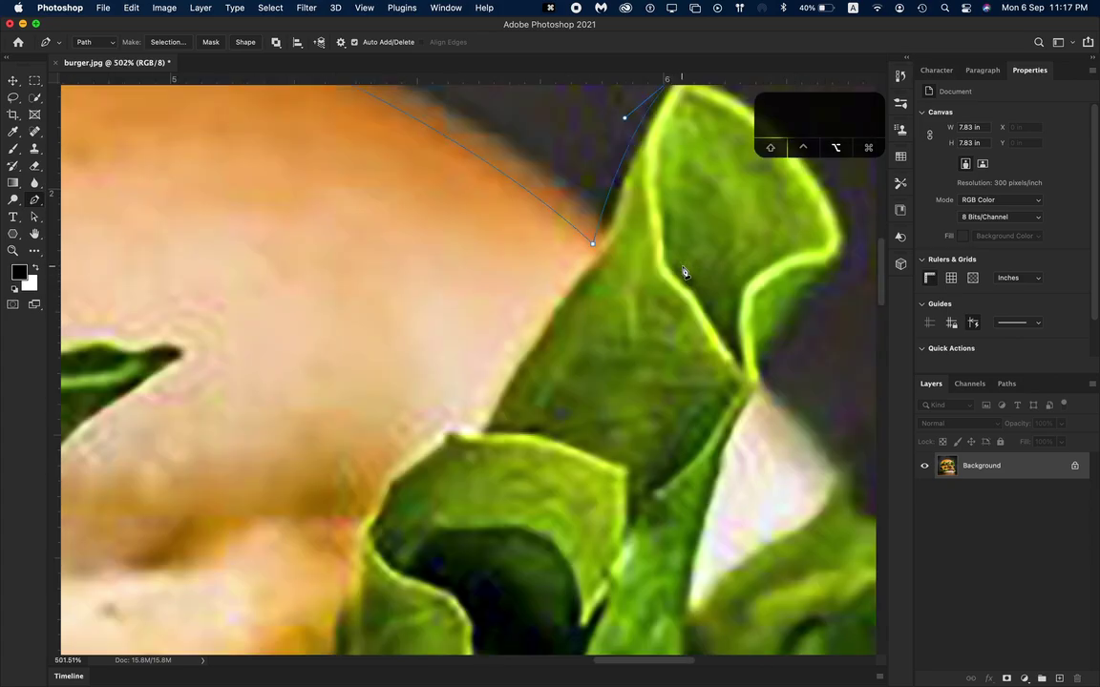
pyautogui.scroll(3, 650, 274)
pyautogui.hscroll(3, 650, 274)
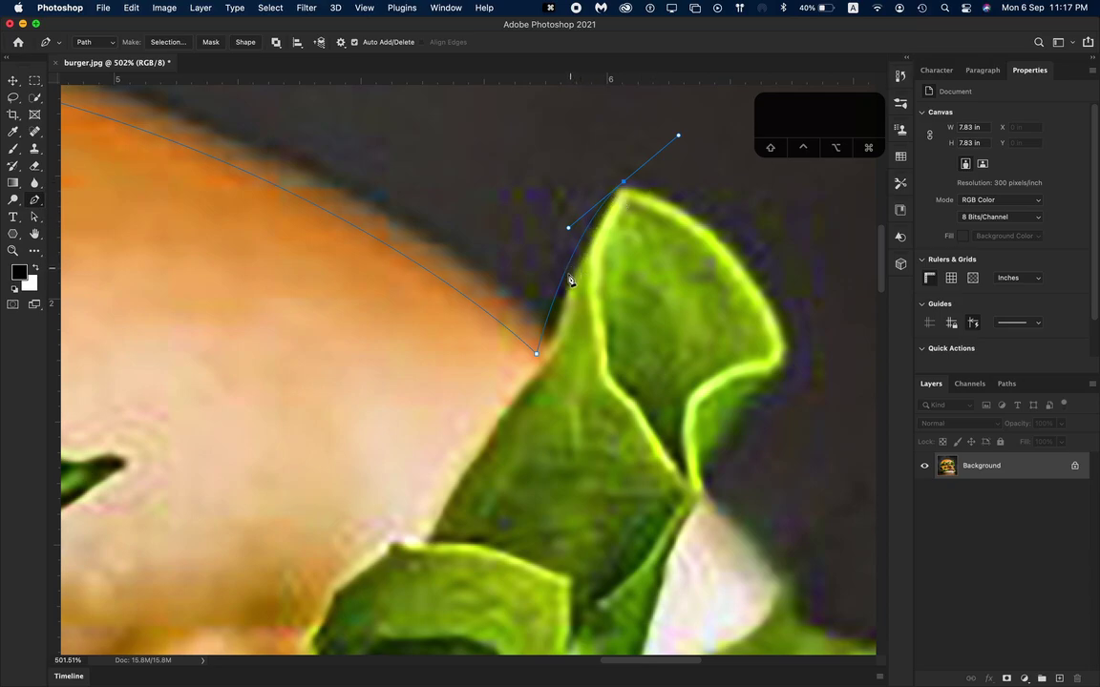
pyautogui.click(545, 351)
pyautogui.moveTo(568, 228); pyautogui.dragTo(576, 240)
pyautogui.moveTo(548, 353); pyautogui.dragTo(551, 349)
pyautogui.moveTo(576, 241); pyautogui.dragTo(574, 241)
# - Add an anchor at the upright leaf's right corner and bend the segment from the tip along the leaf's curved edge
pyautogui.scroll(-3, 557, 290)
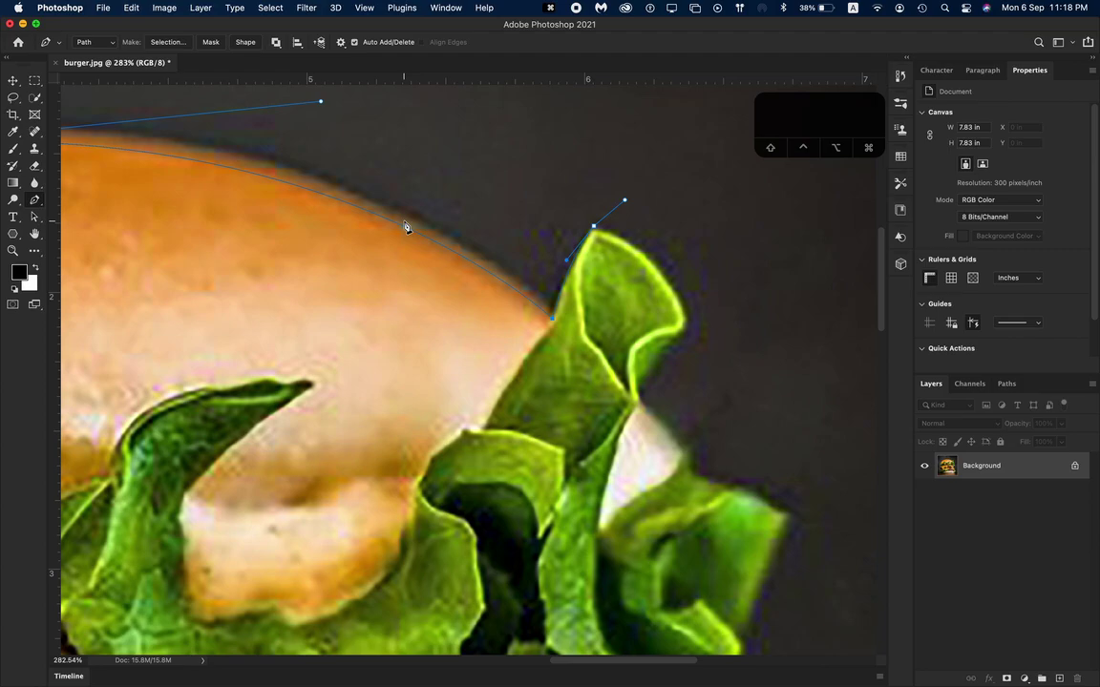
pyautogui.click(684, 329)
pyautogui.moveTo(625, 201); pyautogui.dragTo(684, 262)
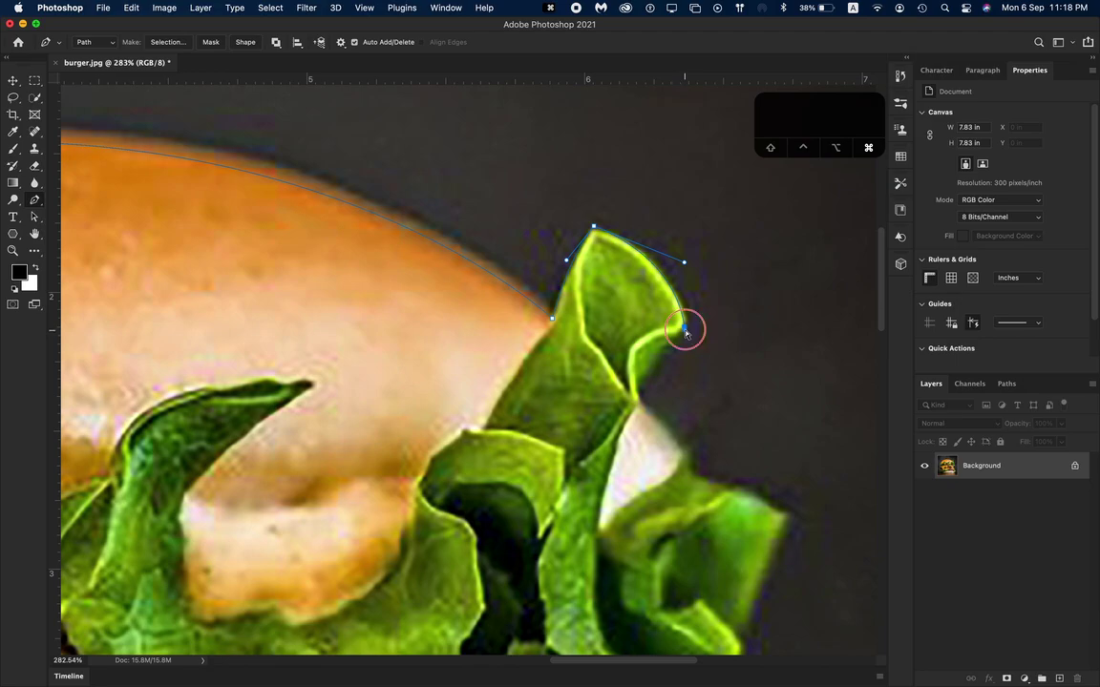
pyautogui.click(686, 326)
pyautogui.moveTo(688, 328); pyautogui.dragTo(712, 329)
pyautogui.press('super+z')
# - Add a smooth anchor in the notch below the upright leaf, adjusting its position and upper handle to fit the edge
pyautogui.moveTo(636, 374); pyautogui.dragTo(638, 417)
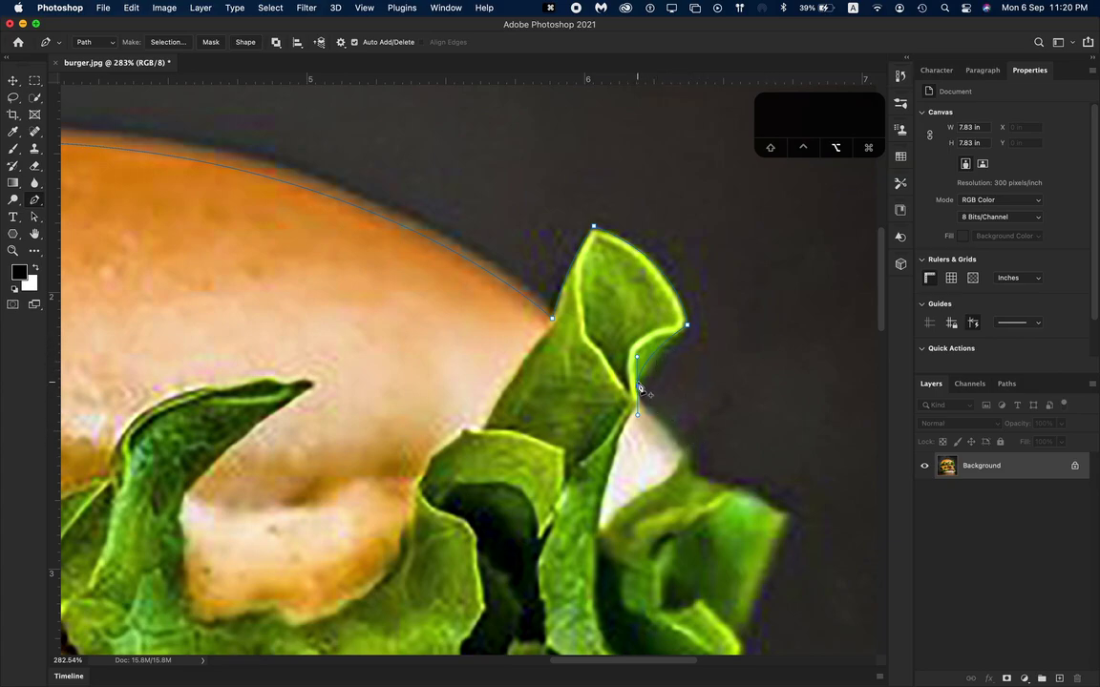
pyautogui.scroll(3, 640, 387)
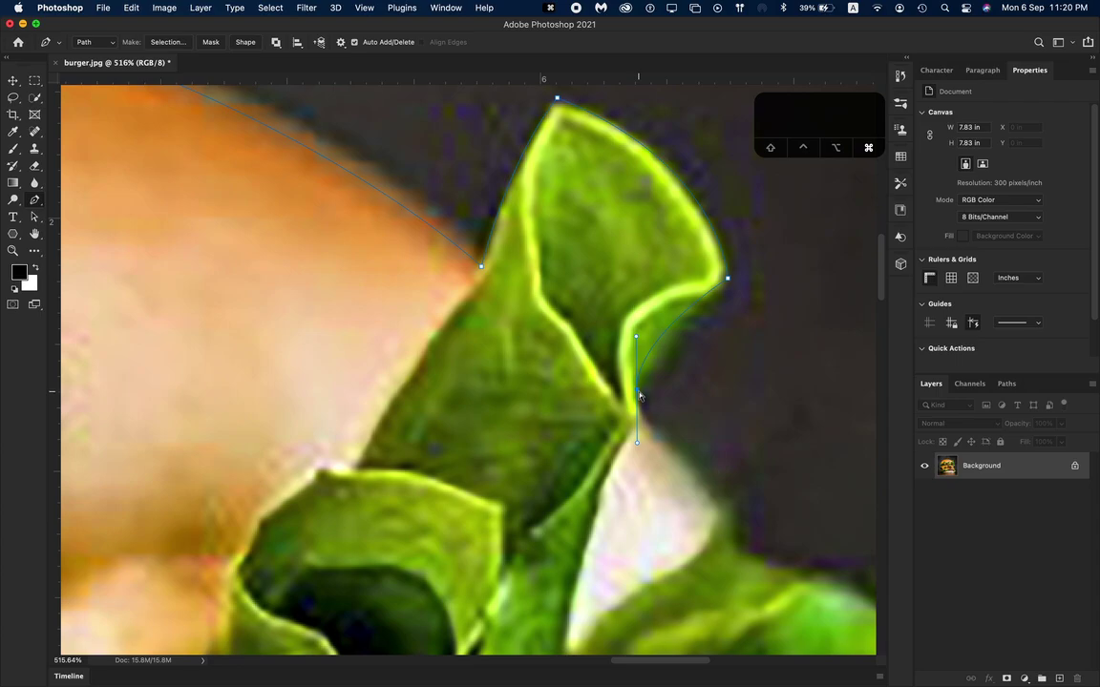
pyautogui.moveTo(640, 395)
pyautogui.mouseDown()
pyautogui.moveTo(655, 408)
pyautogui.moveTo(642, 412)
pyautogui.mouseUp()
pyautogui.press('alt')
pyautogui.moveTo(644, 361); pyautogui.dragTo(619, 357)
# - Continue the path around the exposed piece of bun with an anchor at its outer edge and a smooth anchor just below
pyautogui.scroll(-5, 680, 362)
pyautogui.hscroll(2, 681, 361)
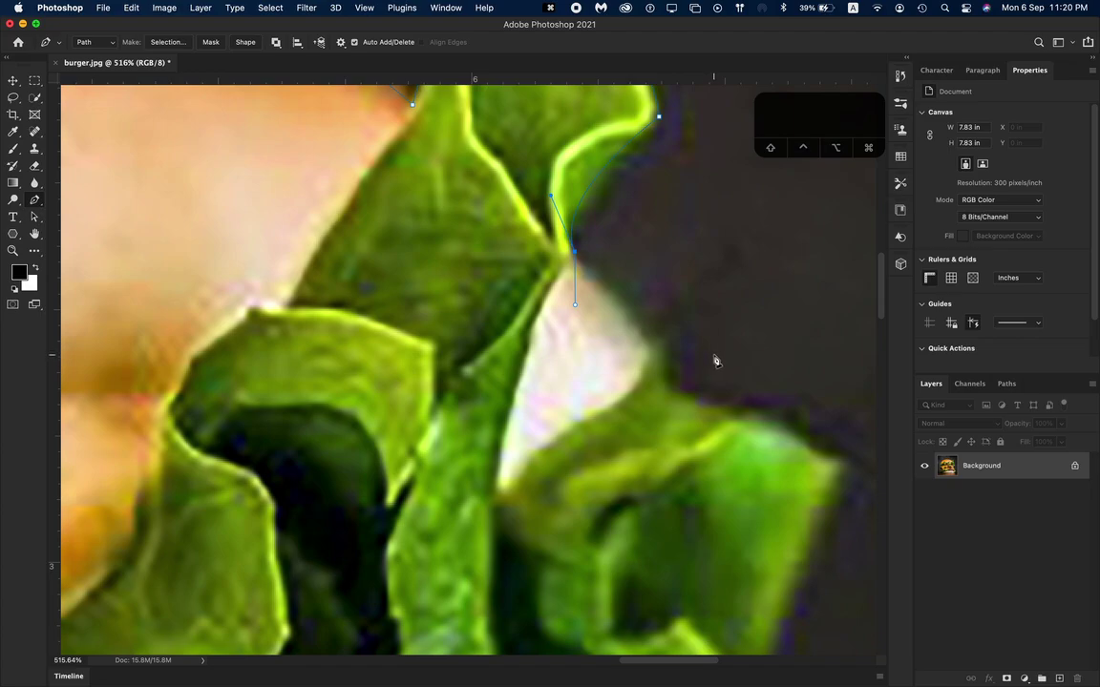
pyautogui.click(669, 341)
pyautogui.moveTo(673, 386); pyautogui.dragTo(665, 403)
# - Adjust the last anchor and its handle where the exposed bun meets the lower lettuce leaf
pyautogui.scroll(5, 674, 392)
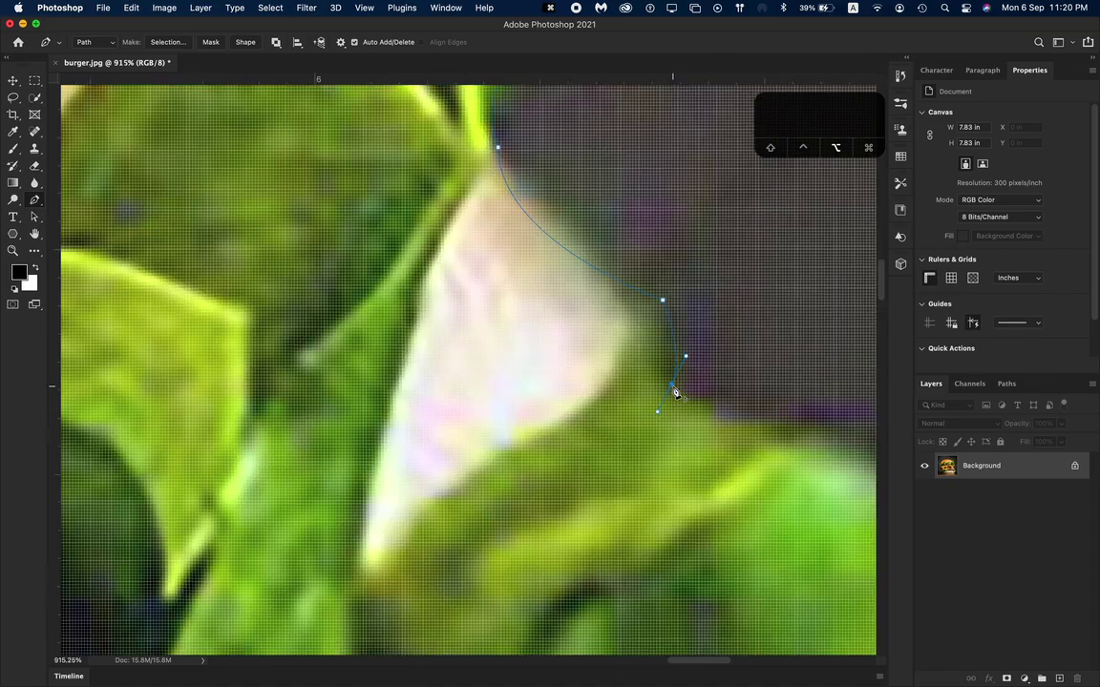
pyautogui.scroll(-4, 673, 389)
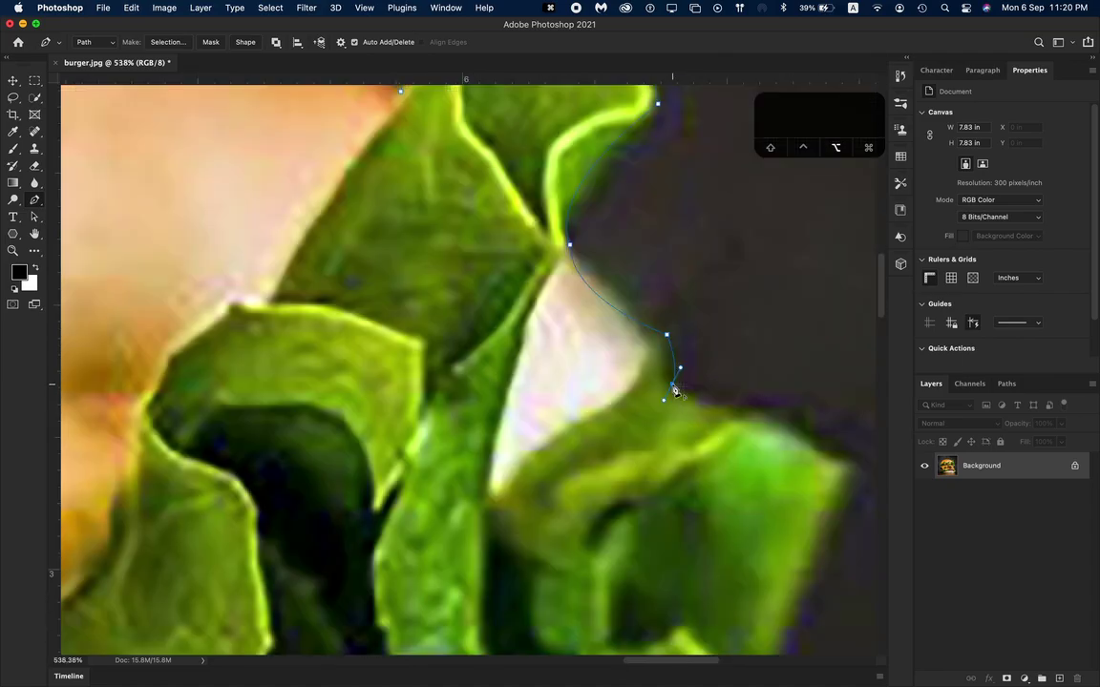
pyautogui.click(669, 390)
pyautogui.moveTo(669, 390); pyautogui.dragTo(678, 380)
pyautogui.click(675, 364)
# - Trace the lower leaf's outer corner and inward edge with two anchors, redirecting the corner's outgoing handle down along the leaf
pyautogui.scroll(-4, 700, 378)
pyautogui.scroll(-4, 700, 378)
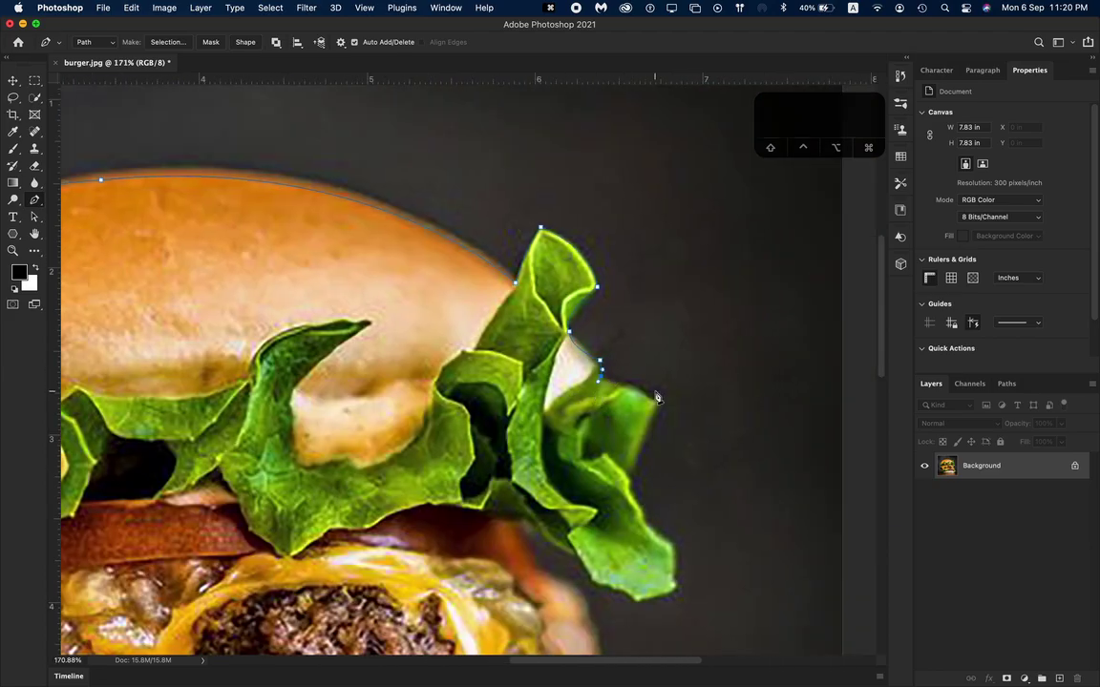
pyautogui.scroll(4, 630, 387)
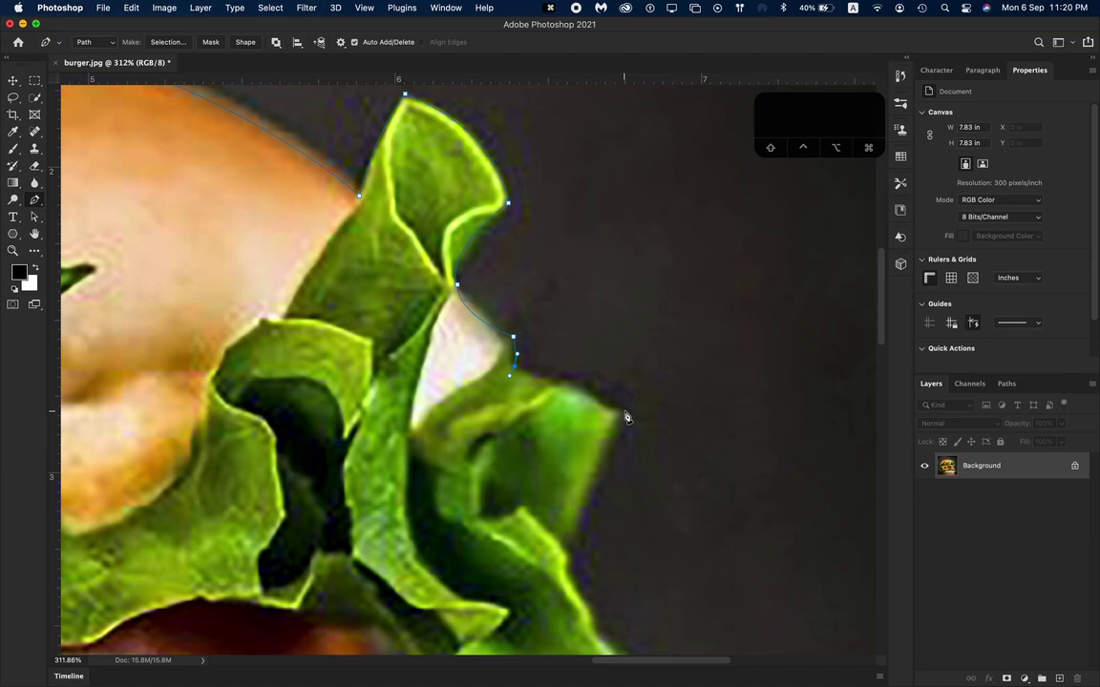
pyautogui.moveTo(623, 410); pyautogui.dragTo(673, 416)
pyautogui.scroll(-5, 627, 365)
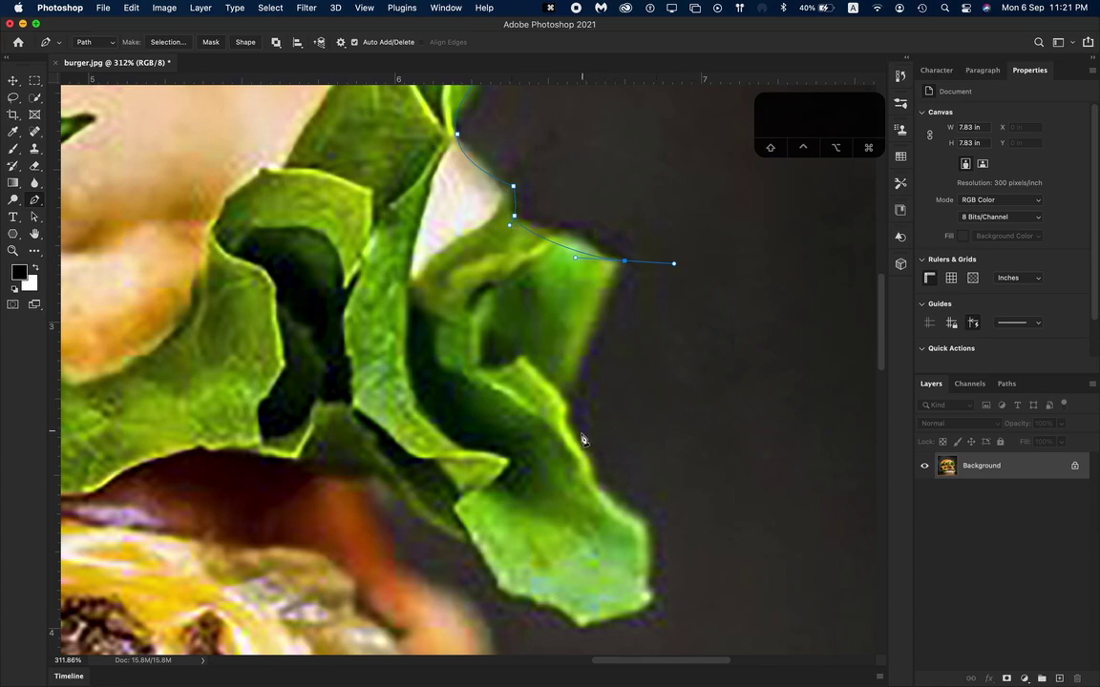
pyautogui.click(577, 402)
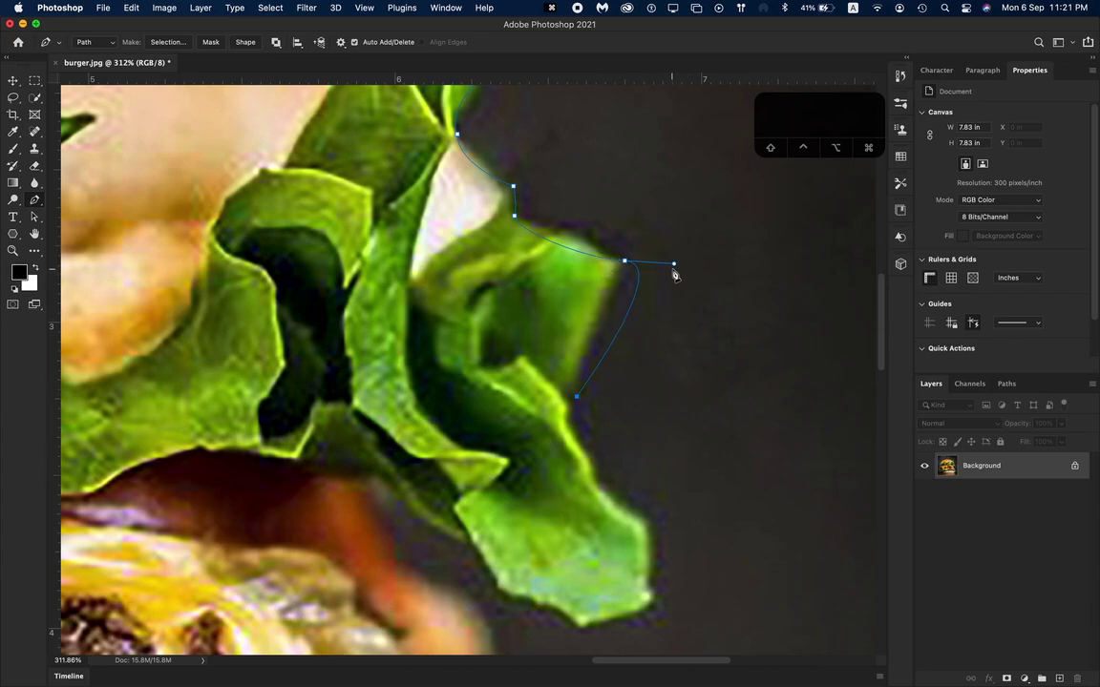
pyautogui.moveTo(674, 266); pyautogui.dragTo(563, 363)
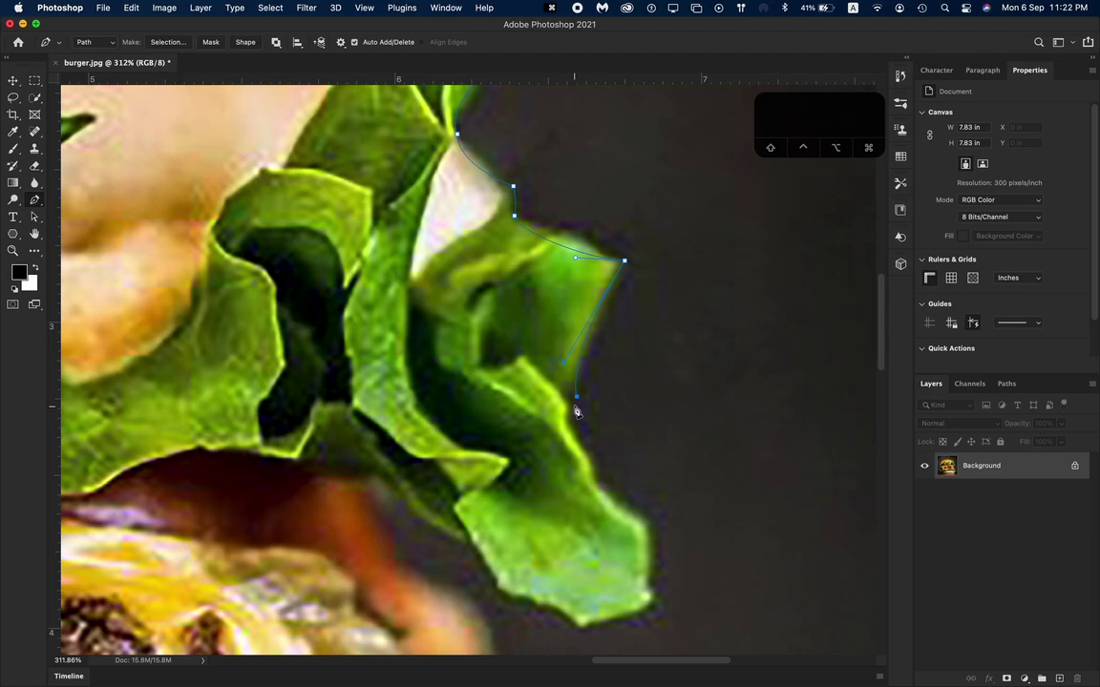
# - Move the last anchor closer to the lettuce edge and add a smooth anchor farther down the leaf
pyautogui.scroll(3, 577, 409)
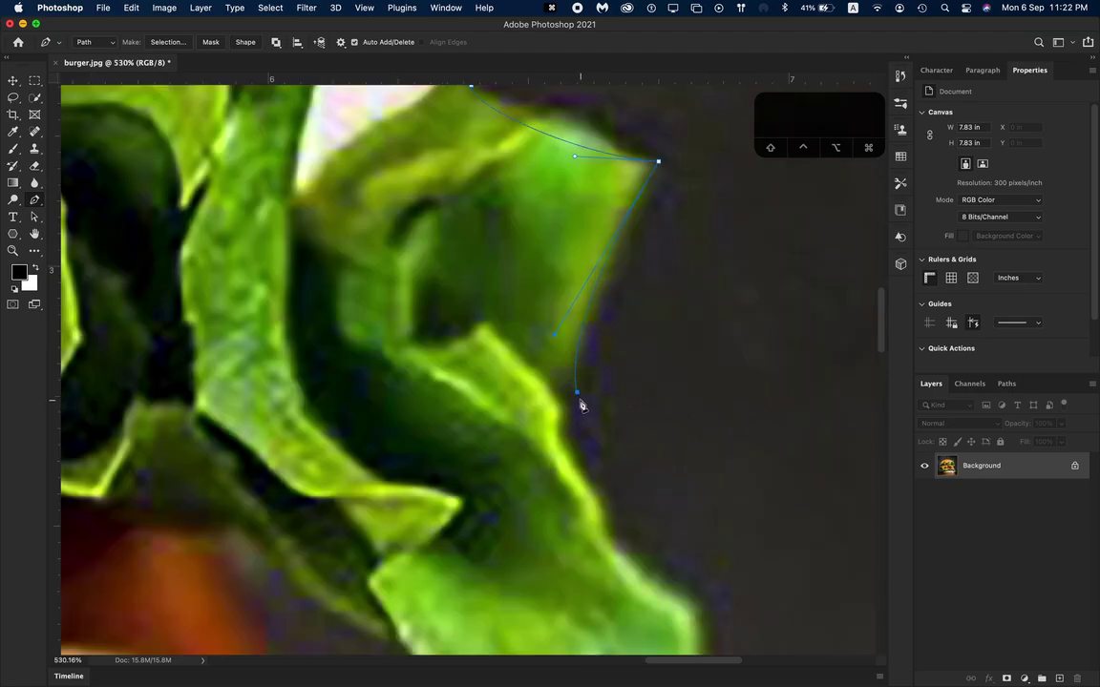
pyautogui.moveTo(578, 399); pyautogui.dragTo(564, 405)
pyautogui.moveTo(609, 542); pyautogui.dragTo(667, 584)
# - Add a corner anchor at the hanging leaf's outer right bulge and pull the preceding handle inward to fit the edge
pyautogui.scroll(-3, 611, 425)
pyautogui.hscroll(3, 611, 425)
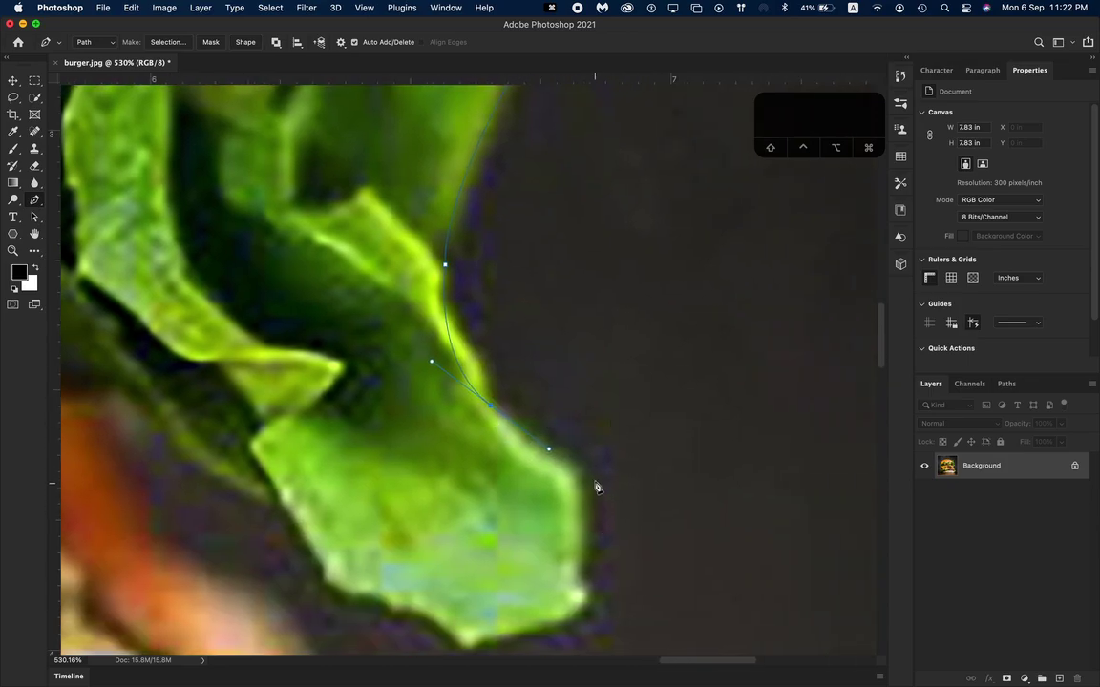
pyautogui.click(585, 486)
pyautogui.moveTo(585, 486); pyautogui.dragTo(635, 506)
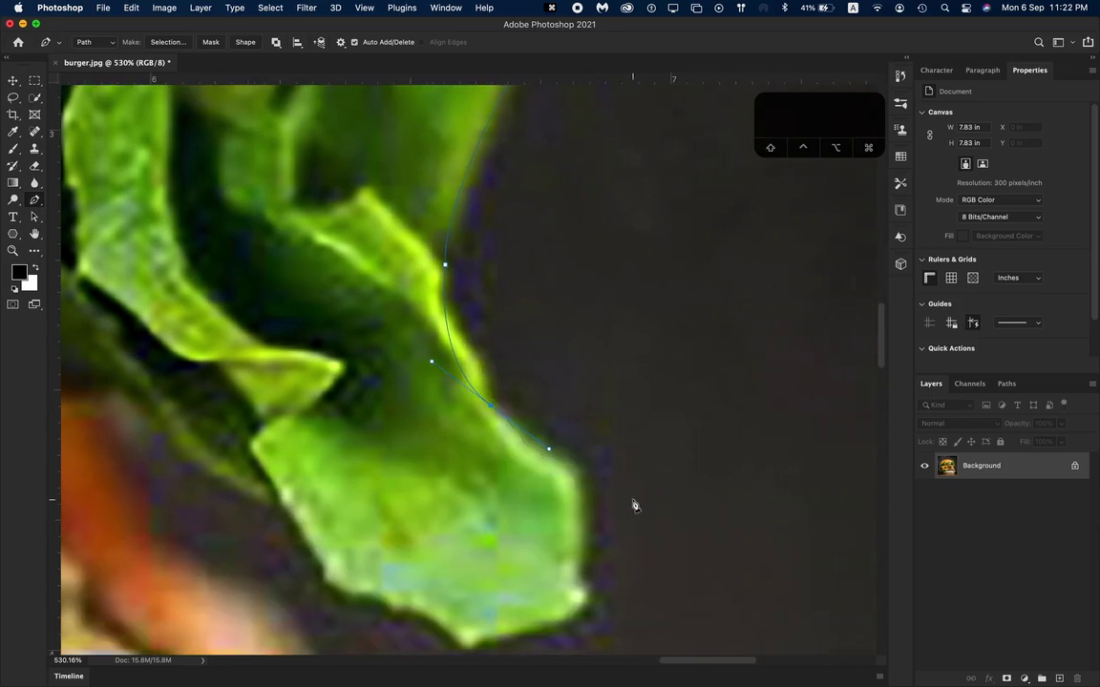
pyautogui.click(582, 486)
pyautogui.moveTo(550, 451); pyautogui.dragTo(547, 497)
# - Add anchors at the hanging leaf's bottom right corner and lowest tip, bending the segment between them along the edge
pyautogui.scroll(-3, 587, 534)
pyautogui.moveTo(577, 542); pyautogui.dragTo(592, 579)
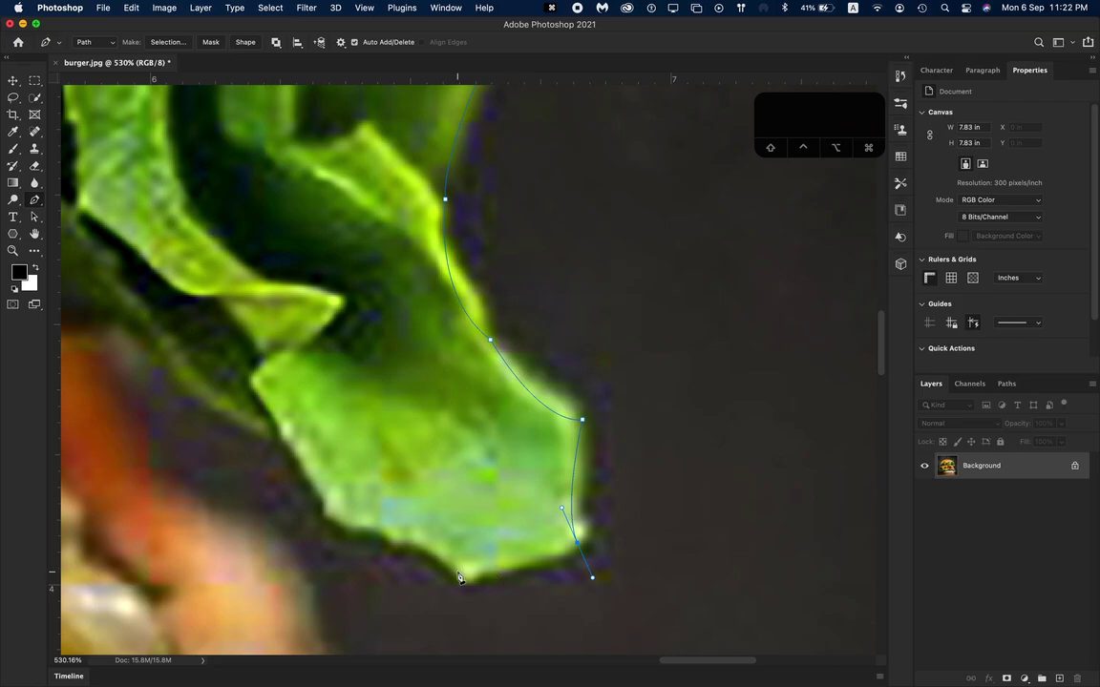
pyautogui.click(459, 582)
pyautogui.moveTo(592, 578); pyautogui.dragTo(566, 576)
# - Trace the hanging leaf's lower left edge with two anchors, redirecting the outgoing handle at the first to follow the leaf
pyautogui.hscroll(-5, 466, 559)
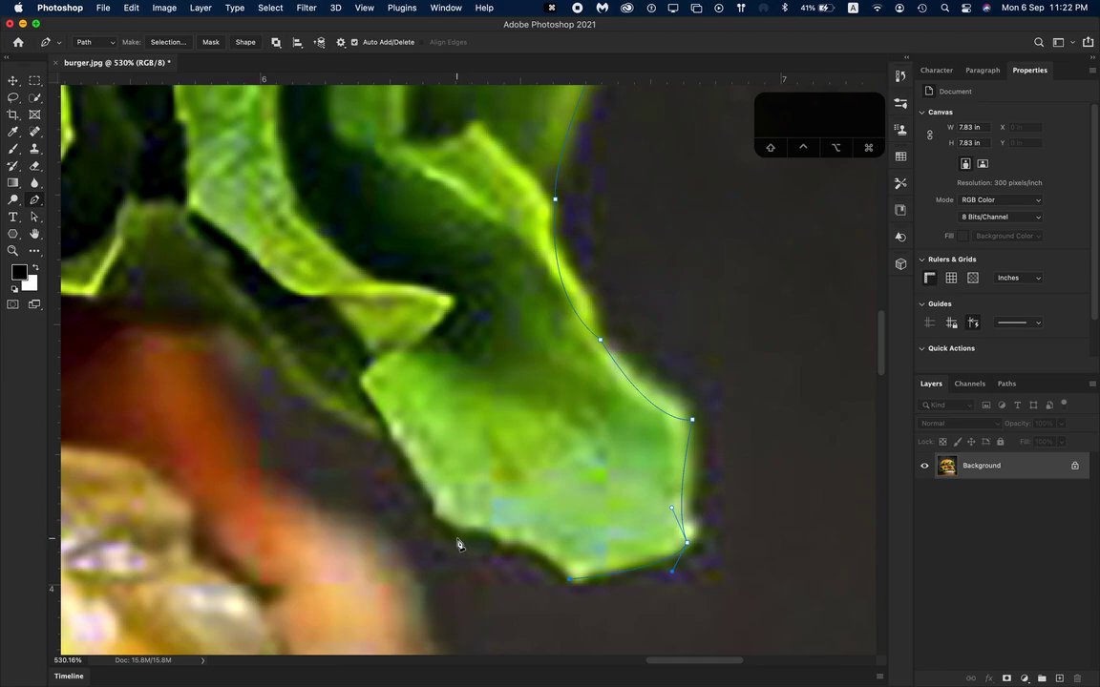
pyautogui.moveTo(435, 521); pyautogui.dragTo(349, 520)
pyautogui.click(381, 435)
pyautogui.moveTo(348, 520); pyautogui.dragTo(432, 470)
# - Continue along the dark leaf's underside to the tomato, then turn the path down the tomato edge with a curved segment
pyautogui.moveTo(266, 354); pyautogui.dragTo(229, 293)
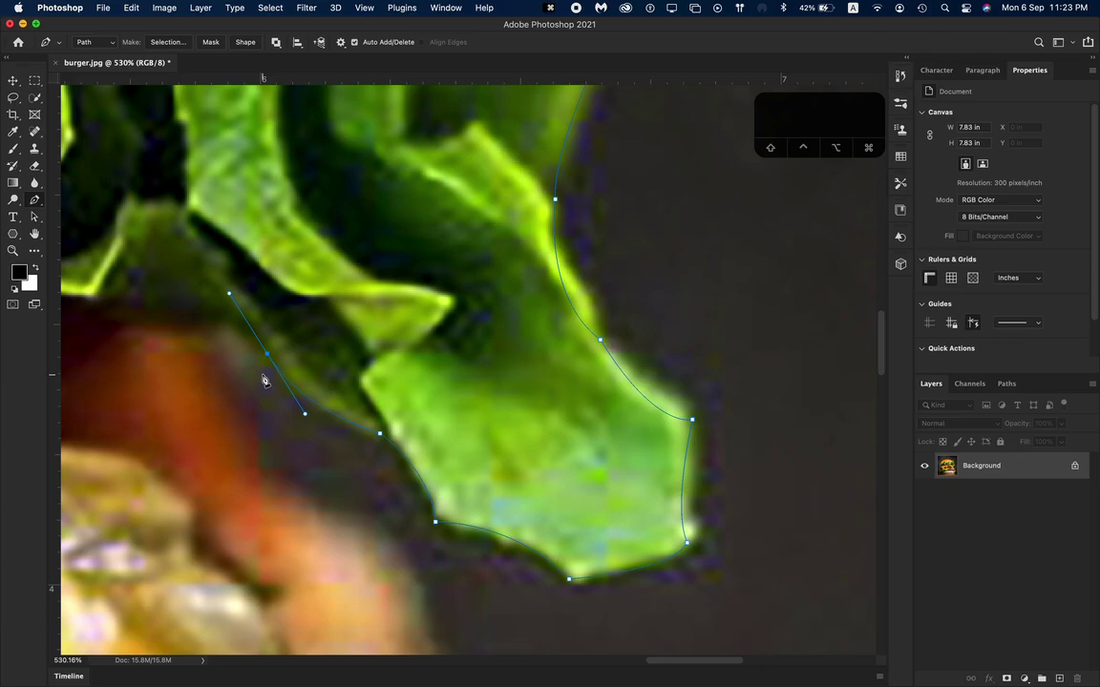
pyautogui.hscroll(-2, 265, 380)
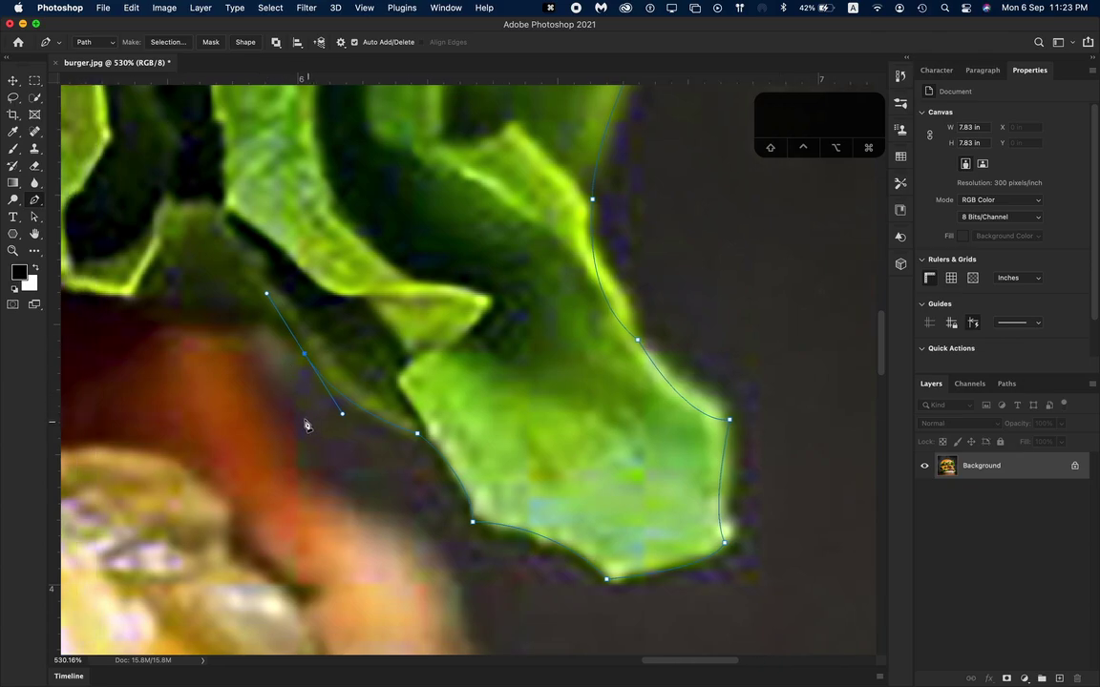
pyautogui.moveTo(300, 420); pyautogui.dragTo(299, 415)
pyautogui.moveTo(266, 294); pyautogui.dragTo(283, 383)
# - Add a smooth anchor past the tomato at the top of the blurred onion and another anchor down its right edge
pyautogui.scroll(-5, 335, 394)
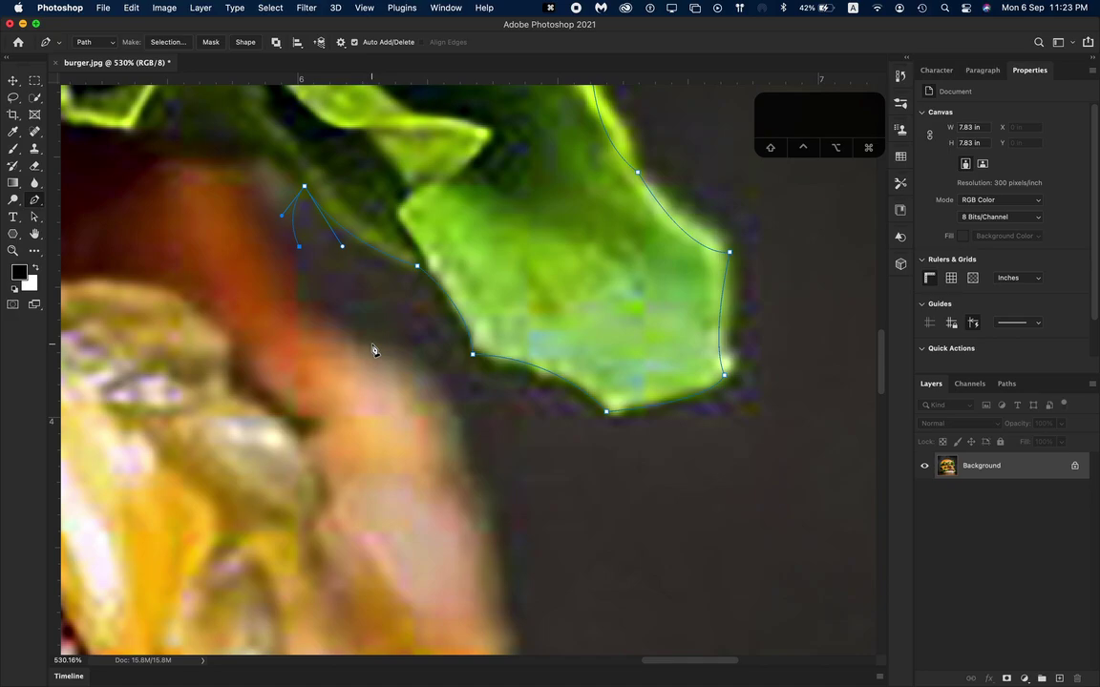
pyautogui.moveTo(372, 346); pyautogui.dragTo(475, 358)
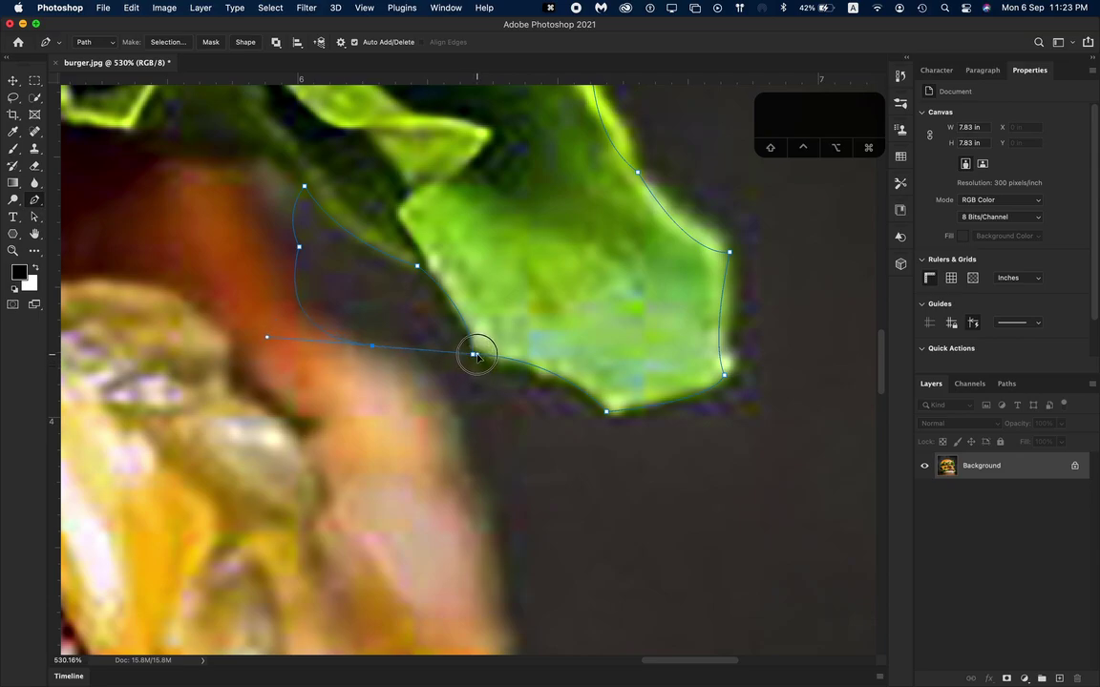
pyautogui.click(482, 487)
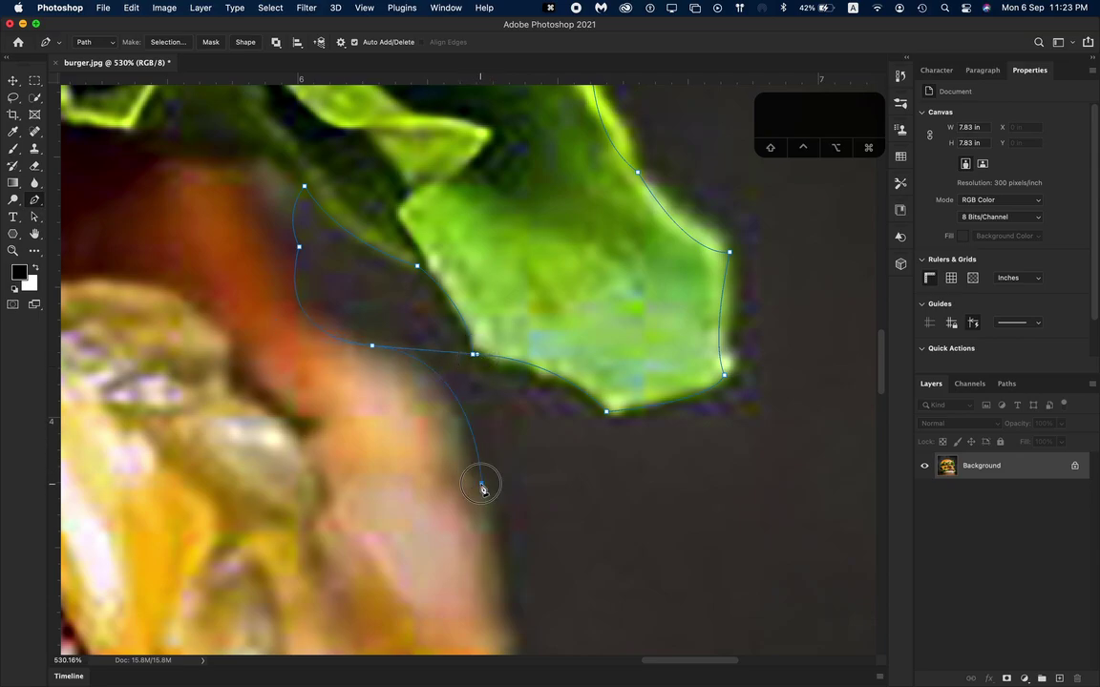
pyautogui.moveTo(473, 353); pyautogui.dragTo(465, 381)
pyautogui.press('cmd+z')
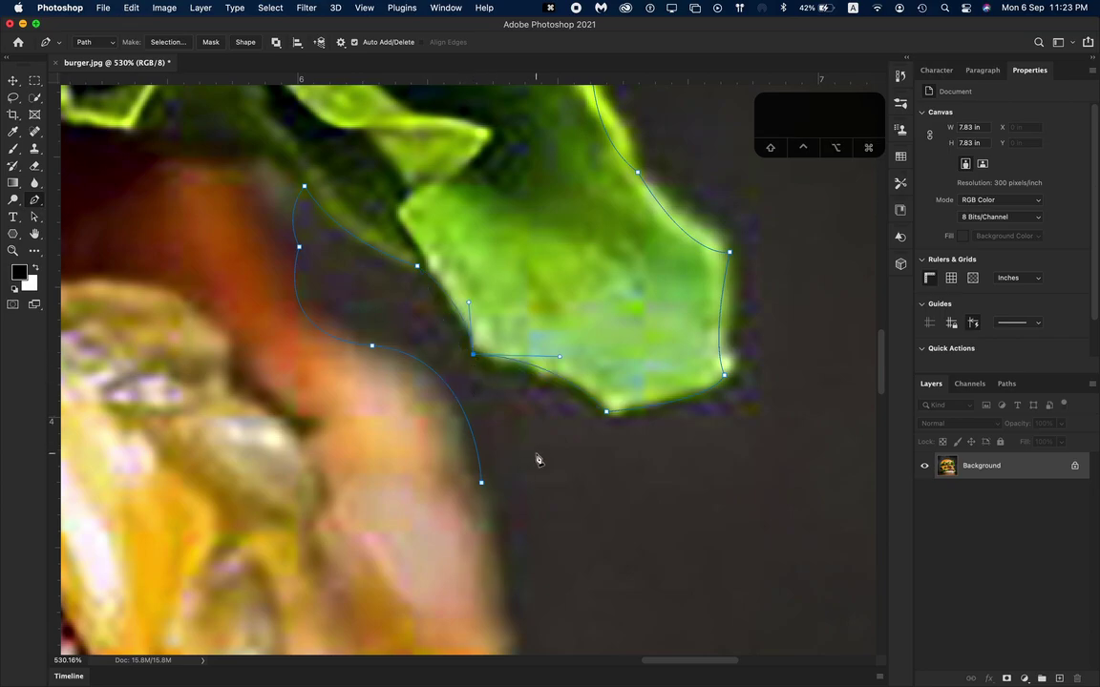
pyautogui.press('super+z')
# - Redirect the outgoing handle of the anchor atop the blurred onion downward so the segment hugs its outer edge
pyautogui.scroll(3, 472, 361)
pyautogui.press('super+z')
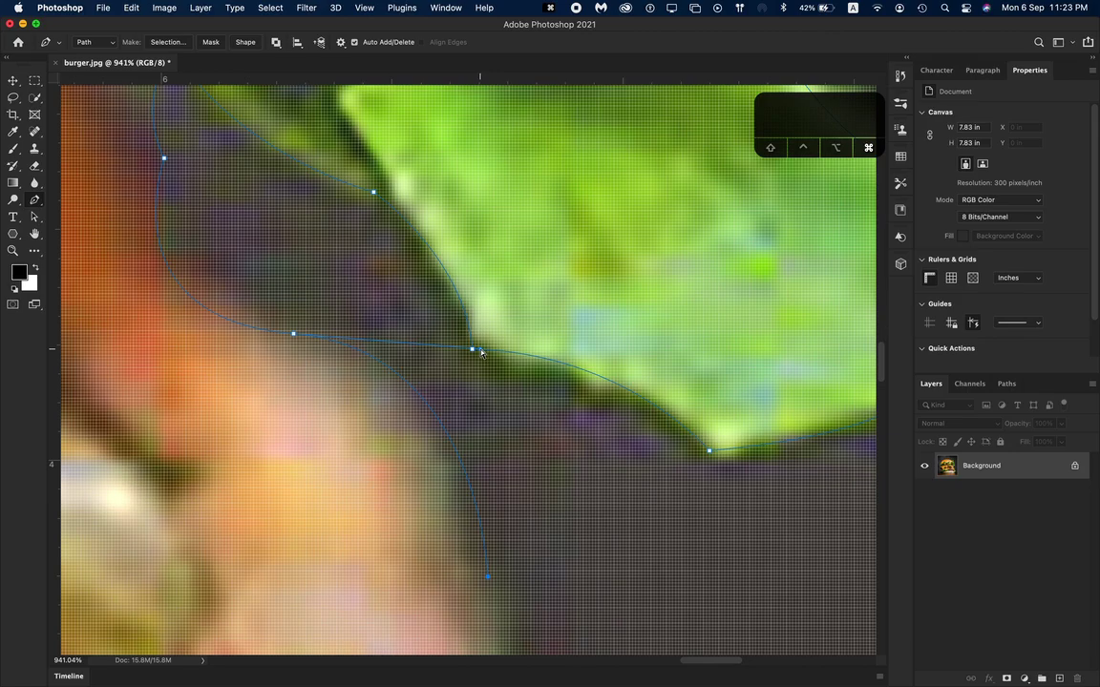
pyautogui.moveTo(479, 352); pyautogui.dragTo(463, 405)
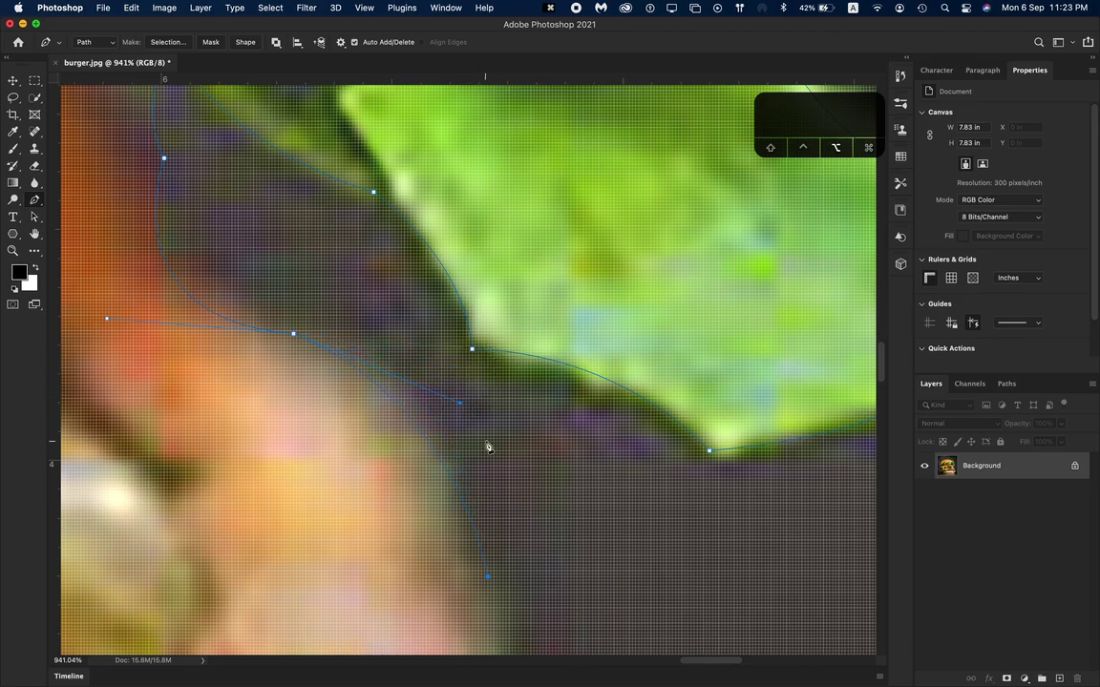
# - Add a smooth anchor at the protruding point above the cheese and lengthen its upper handle to fit the edge
pyautogui.scroll(-3, 486, 447)
pyautogui.scroll(-5, 516, 447)
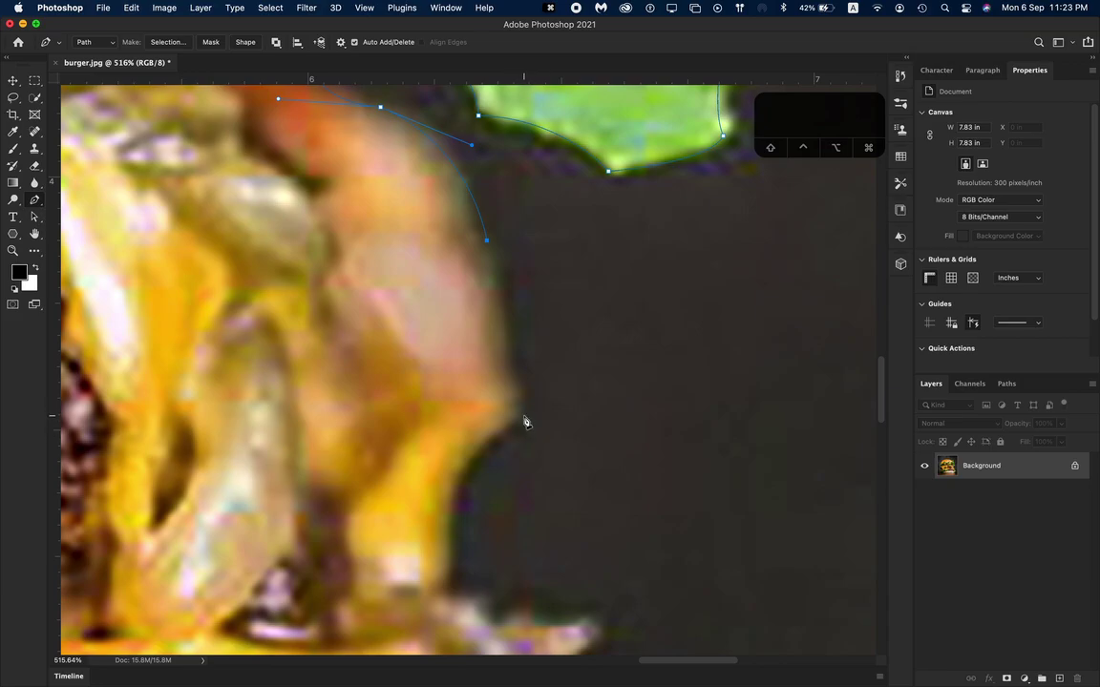
pyautogui.moveTo(523, 416); pyautogui.dragTo(521, 453)
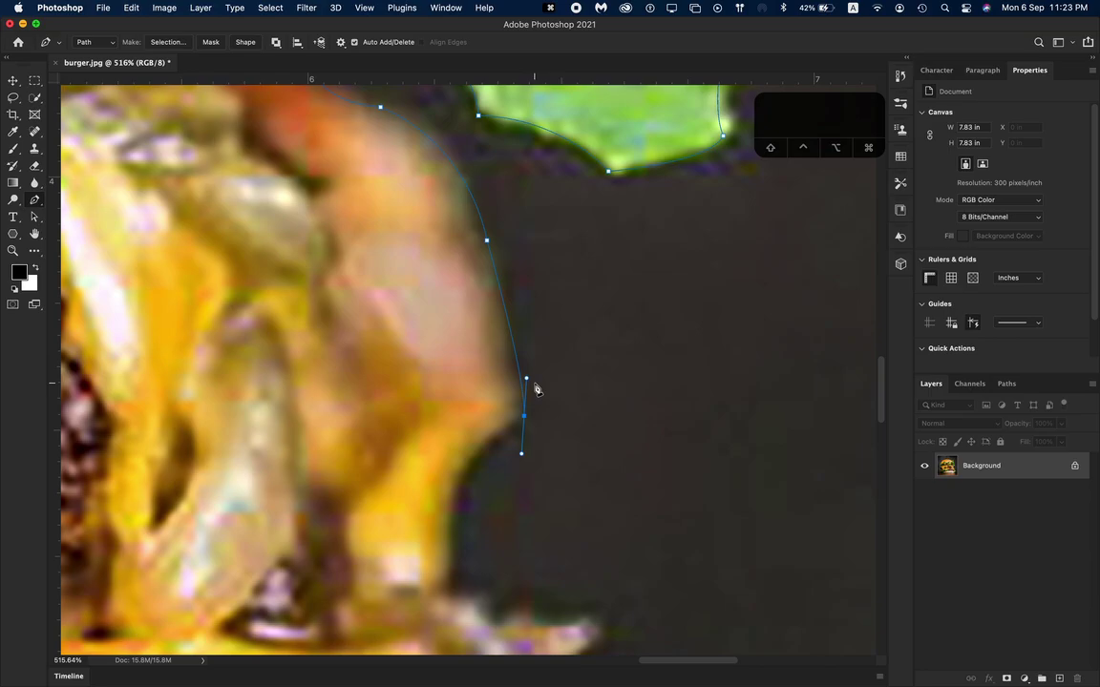
pyautogui.moveTo(527, 380); pyautogui.dragTo(523, 332)
# - Add an anchor at the base of the cheese notch and bend the segment inward along its concave edge
pyautogui.scroll(-3, 454, 559)
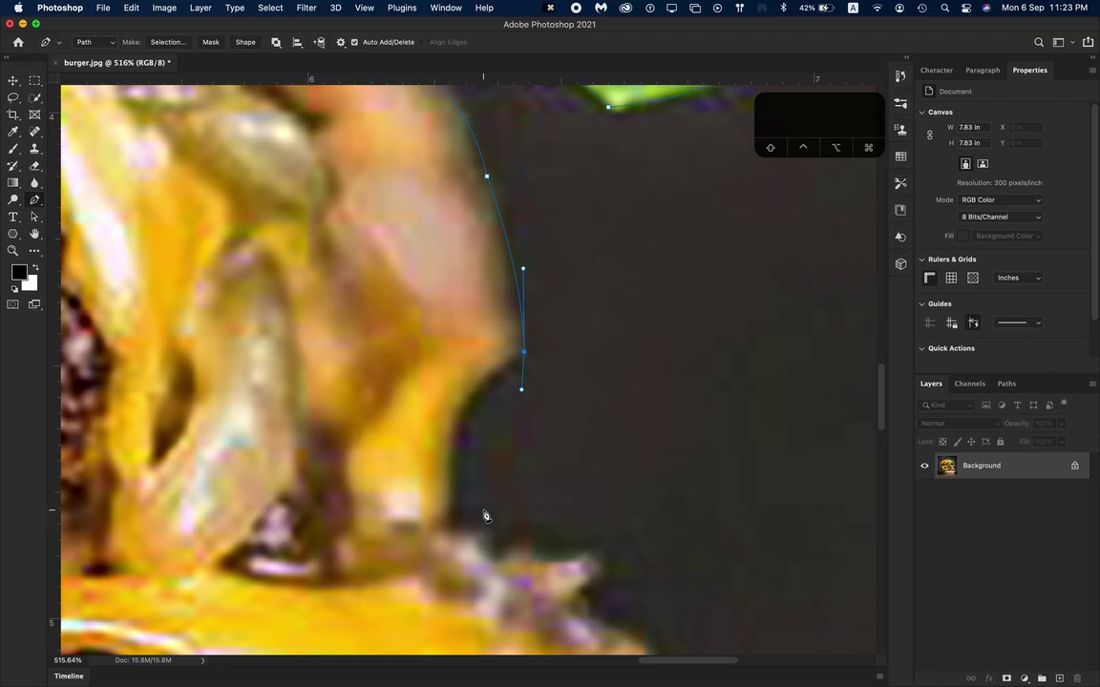
pyautogui.click(453, 521)
pyautogui.press('alt')
pyautogui.moveTo(521, 389); pyautogui.dragTo(437, 369)
# - Add a smooth anchor at the upper right corner of the lower cheese slice, curving the path past the onion bits
pyautogui.scroll(-3, 545, 464)
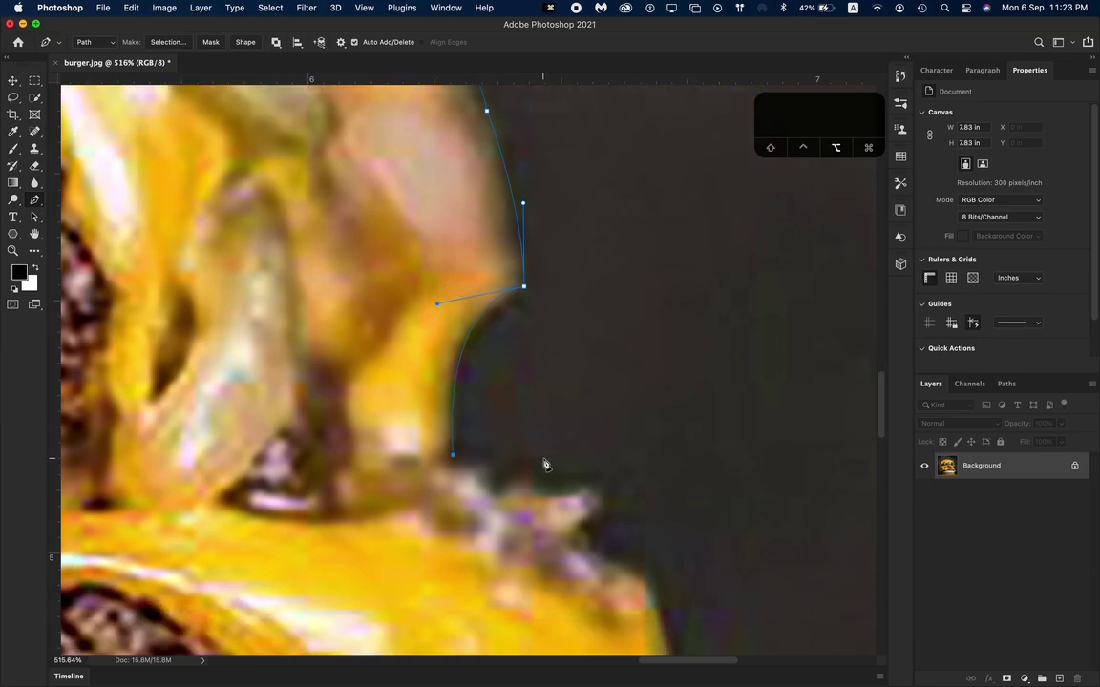
pyautogui.scroll(-3, 545, 464)
pyautogui.scroll(-2, 541, 455)
pyautogui.hscroll(2, 540, 455)
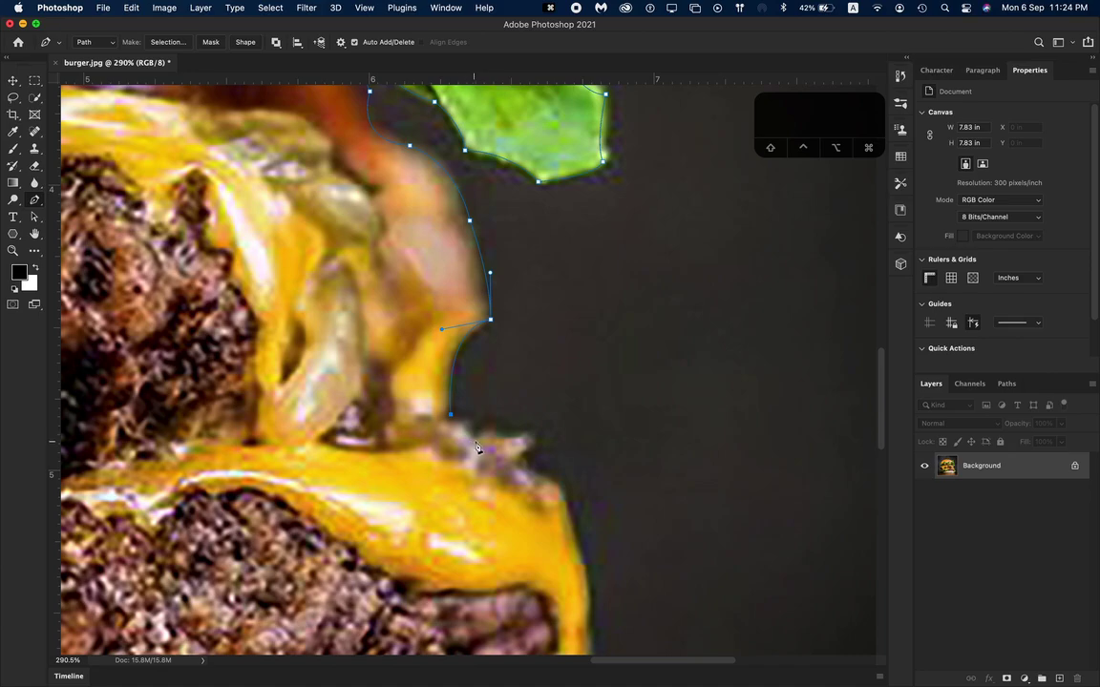
pyautogui.click(562, 487)
pyautogui.moveTo(576, 492); pyautogui.dragTo(628, 488)
pyautogui.hscroll(5, 496, 446)
pyautogui.scroll(-3, 496, 446)
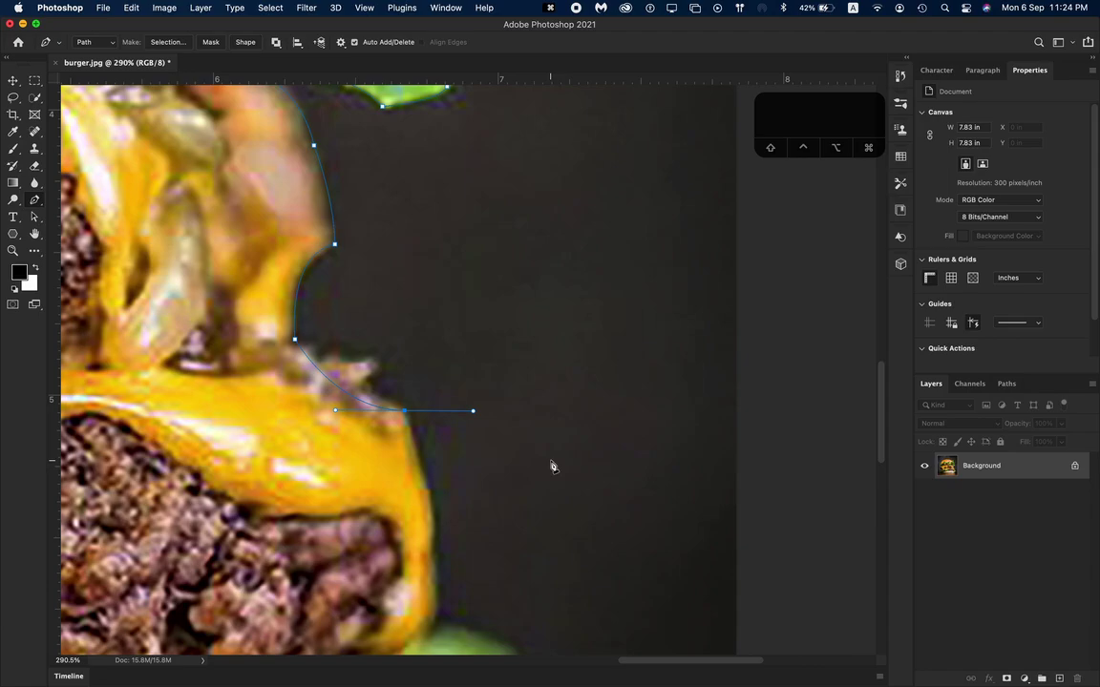
pyautogui.scroll(-5, 442, 448)
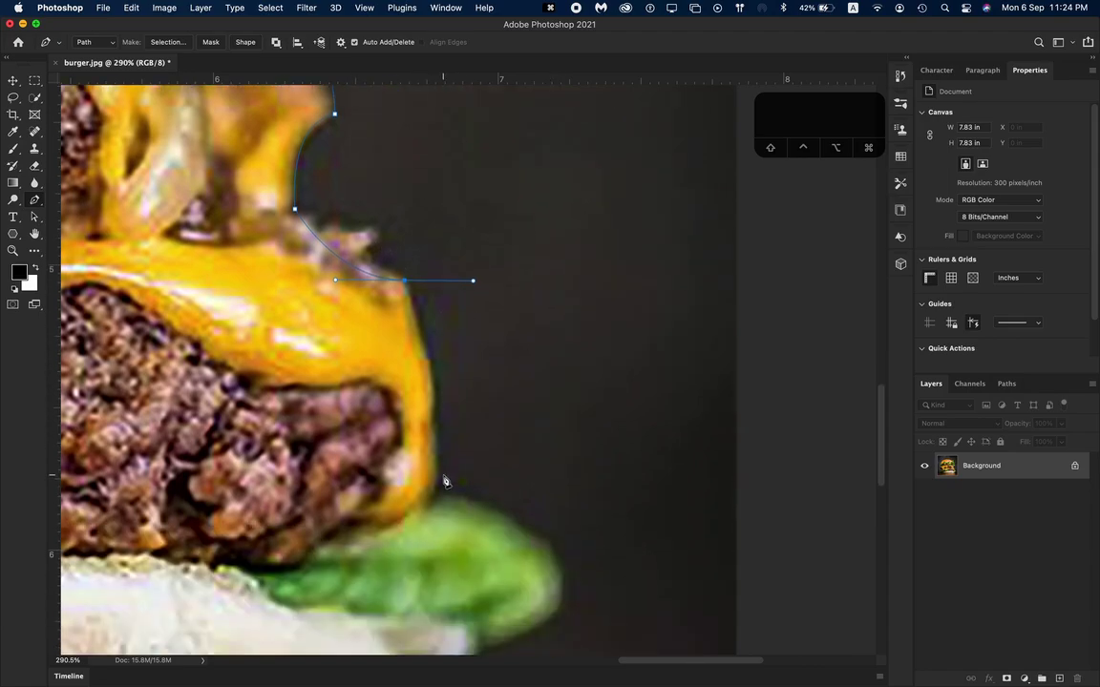
# - Add an anchor where the lower cheese slice meets the lettuce leaf and bend the segment along the cheese's outer edge
pyautogui.click(435, 488)
pyautogui.moveTo(473, 284); pyautogui.dragTo(444, 365)
pyautogui.scroll(-5, 479, 395)
pyautogui.hscroll(2, 479, 395)
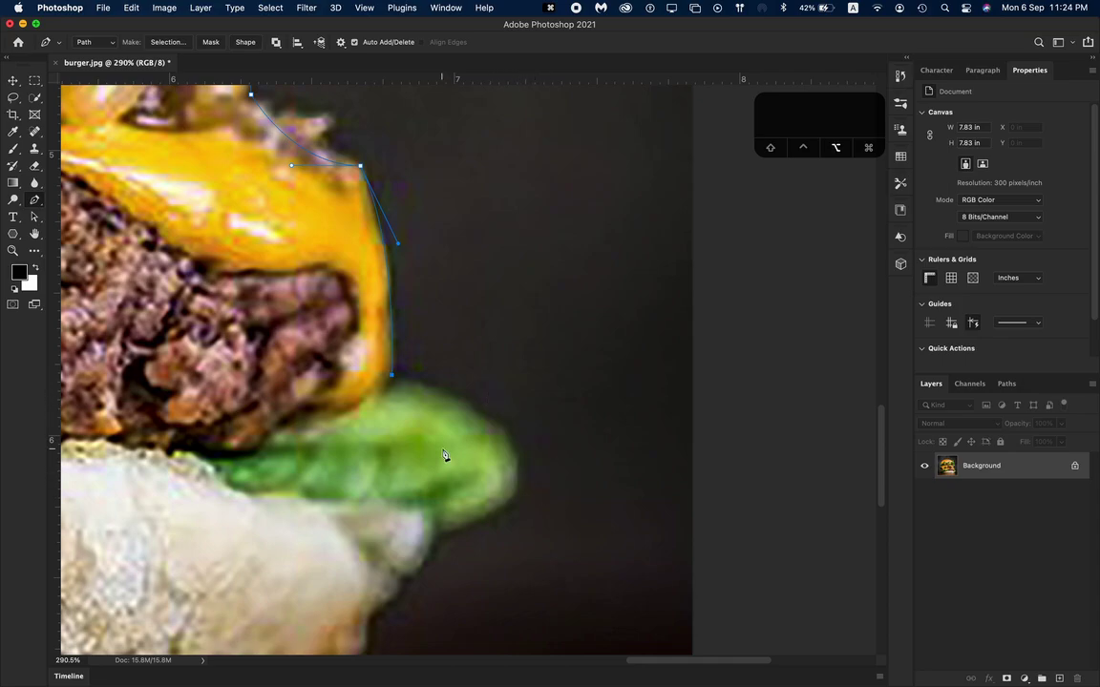
# - Curve the path around the lower right lettuce tip and redirect the handle toward the notch above the bottom bun
pyautogui.scroll(-3, 444, 455)
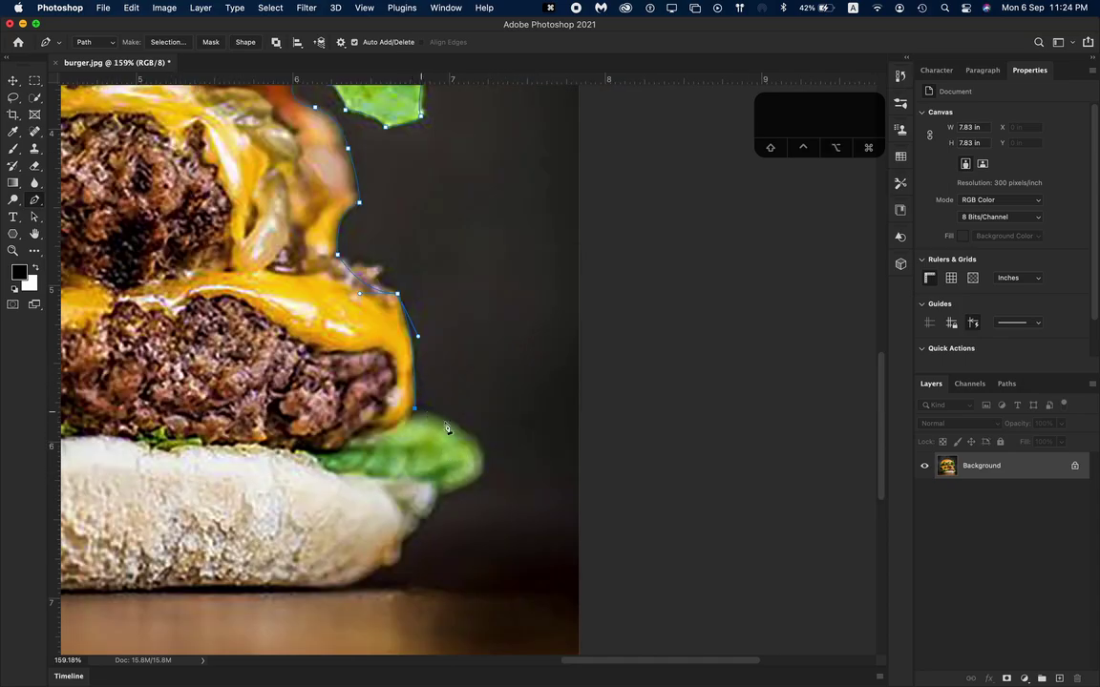
pyautogui.moveTo(464, 487); pyautogui.dragTo(416, 533)
pyautogui.click(415, 537)
pyautogui.press('super+z')
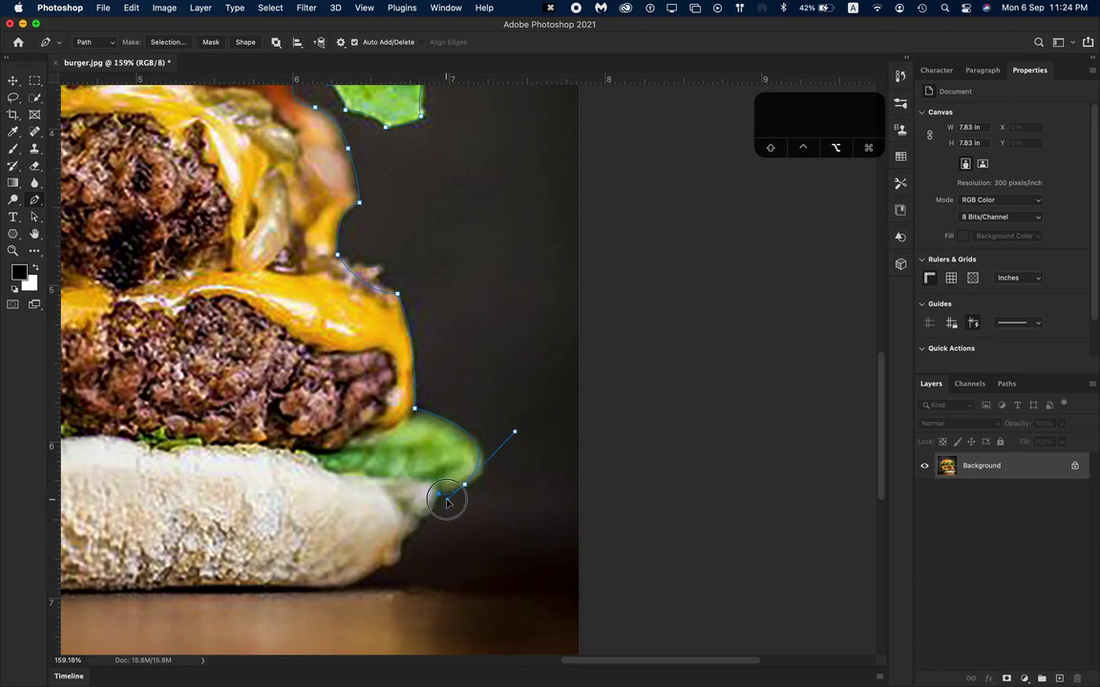
pyautogui.scroll(-2, 426, 540)
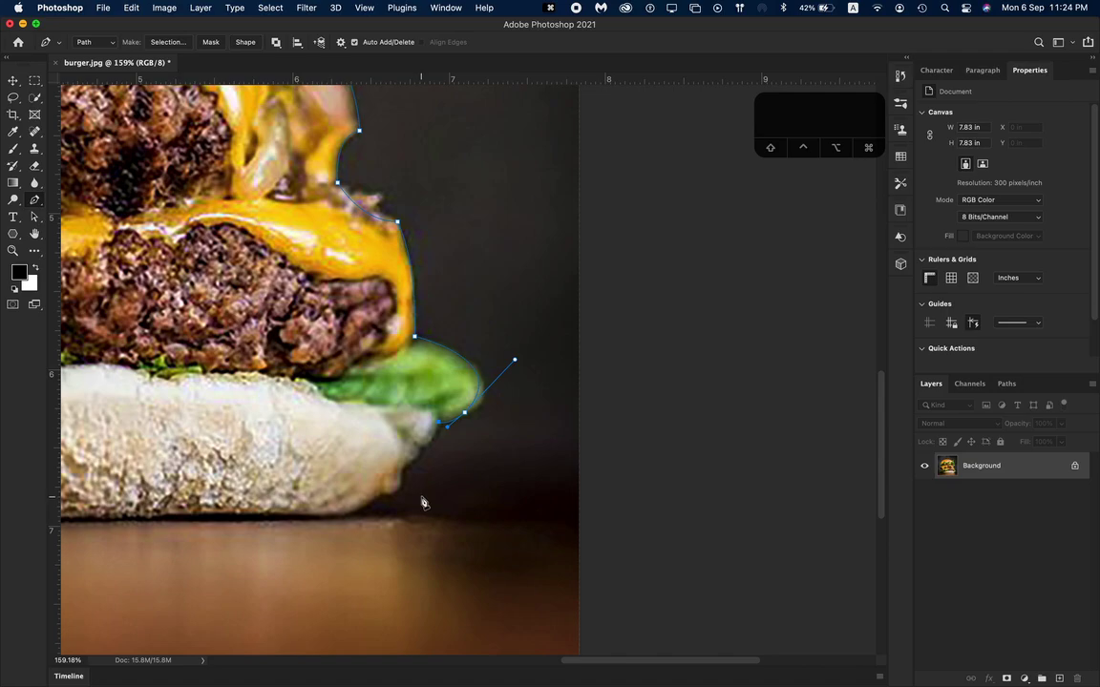
# - Trace the pale bumps beneath the lettuce tip with curved anchors down the bottom bun's right side
pyautogui.moveTo(434, 446); pyautogui.dragTo(395, 445)
pyautogui.moveTo(414, 446); pyautogui.dragTo(402, 468)
pyautogui.moveTo(412, 469)
pyautogui.mouseDown()
pyautogui.moveTo(425, 473)
pyautogui.moveTo(430, 461)
pyautogui.mouseUp()
pyautogui.scroll(2, 408, 503)
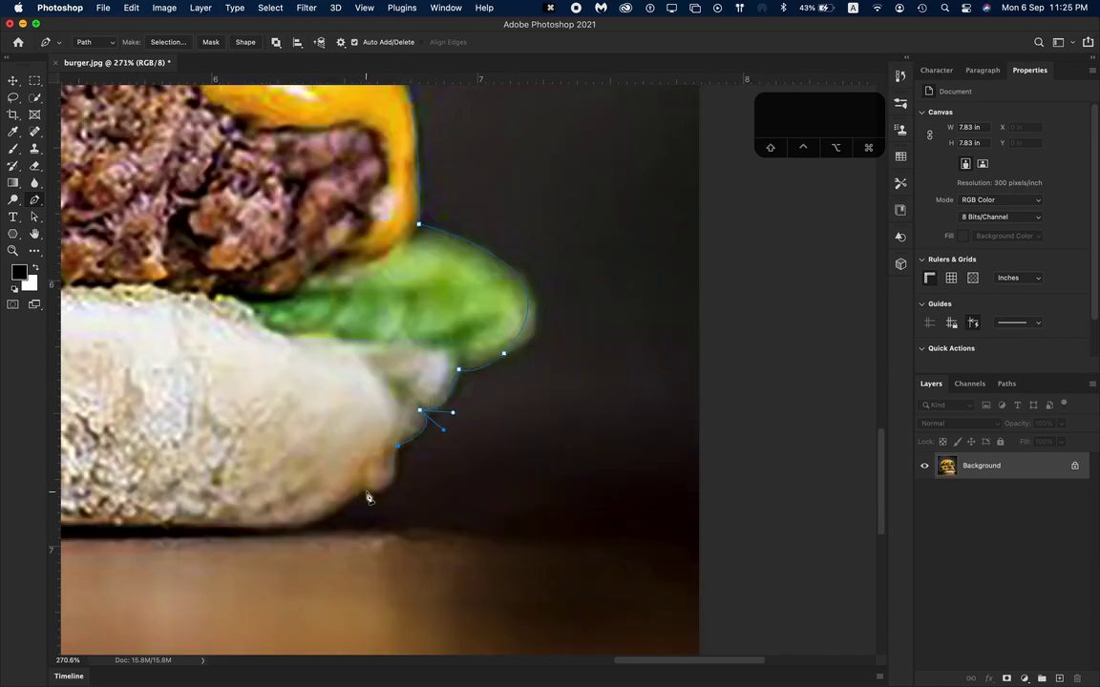
# - Add a smooth anchor beneath the lowest bump on the bun's right side and fine-tune its incoming handle
pyautogui.click(363, 490)
pyautogui.press('super+z')
pyautogui.moveTo(363, 492); pyautogui.dragTo(323, 479)
pyautogui.scroll(3, 412, 506)
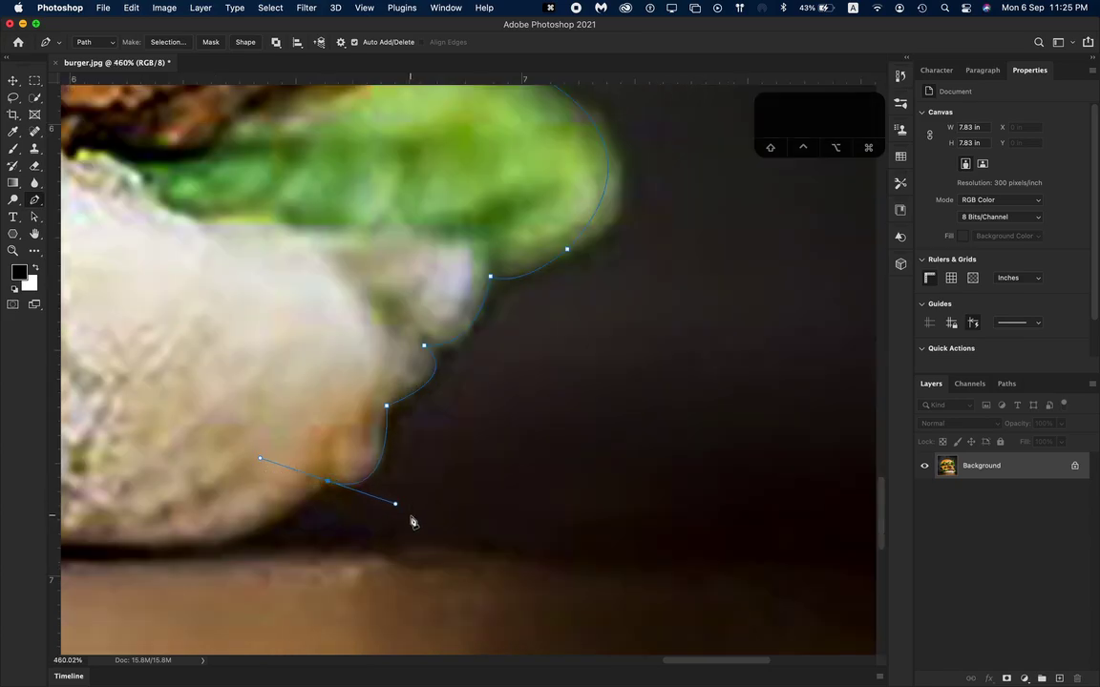
pyautogui.press('alt')
pyautogui.moveTo(396, 503); pyautogui.dragTo(392, 492)
pyautogui.moveTo(396, 496); pyautogui.dragTo(395, 490)
# - Add an anchor at the bottom bun's lower right corner and bend the segment along the rounded edge
pyautogui.hscroll(-5, 379, 477)
pyautogui.scroll(-2, 379, 477)
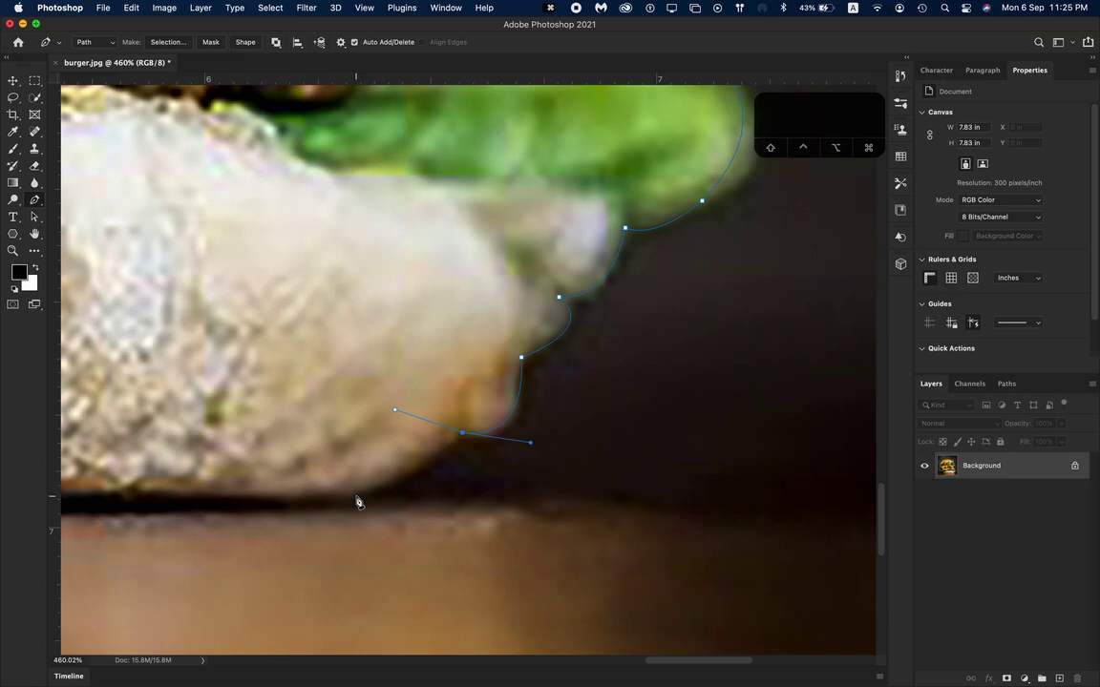
pyautogui.click(349, 494)
pyautogui.moveTo(396, 412); pyautogui.dragTo(453, 458)
pyautogui.hscroll(-3, 315, 496)
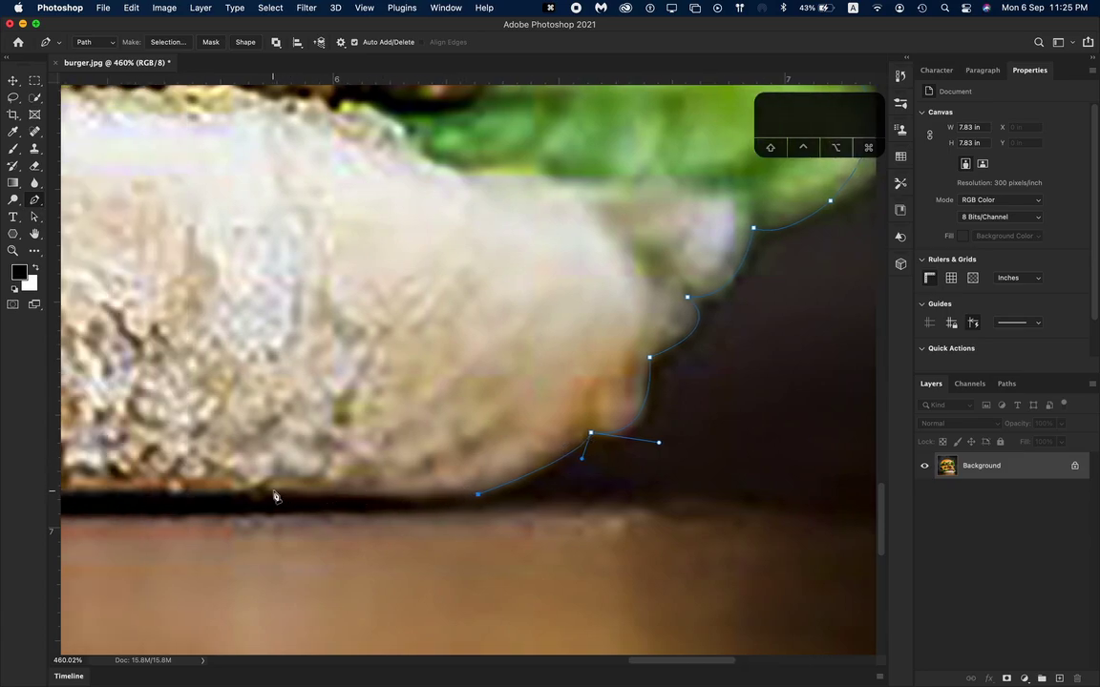
# - Place smooth anchors leftward along the right half of the bottom bun's underside to follow its base
pyautogui.moveTo(268, 491); pyautogui.dragTo(236, 484)
pyautogui.hscroll(-10, 239, 485)
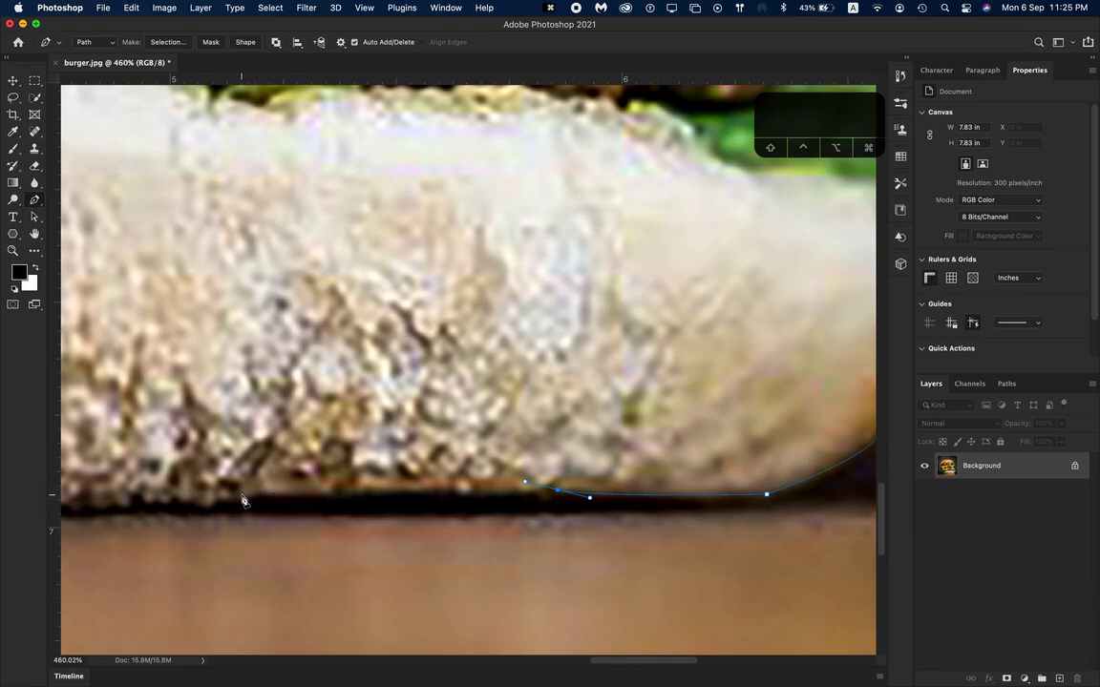
pyautogui.moveTo(248, 493); pyautogui.dragTo(217, 479)
pyautogui.hscroll(-10, 286, 477)
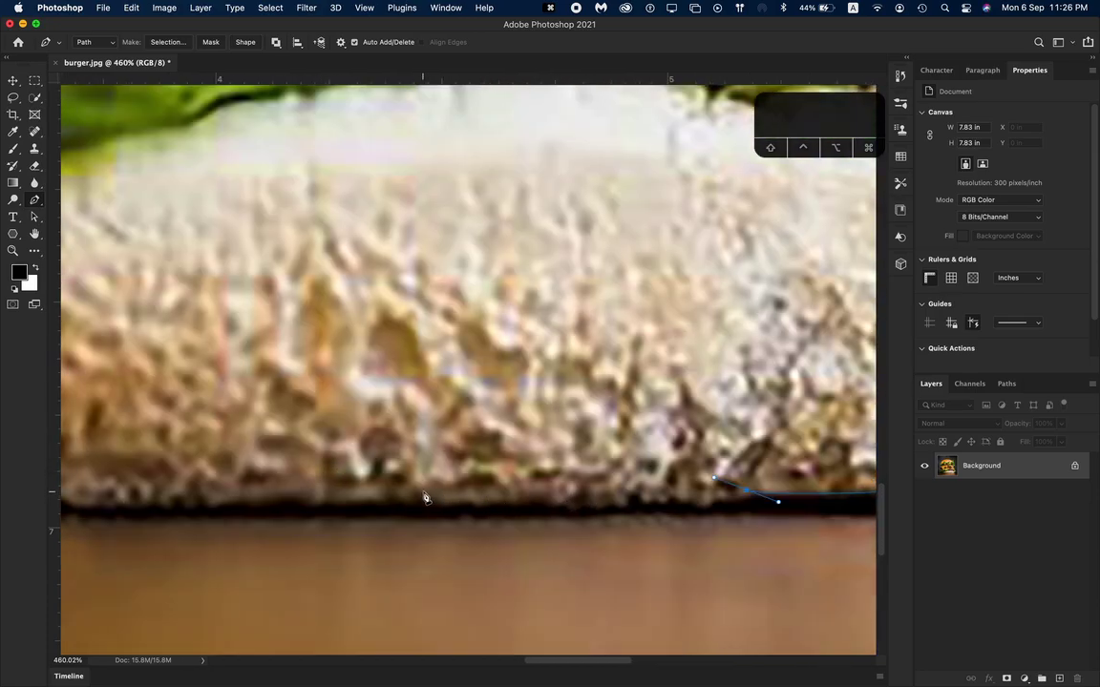
pyautogui.moveTo(423, 490); pyautogui.dragTo(296, 464)
pyautogui.hscroll(-5, 477, 483)
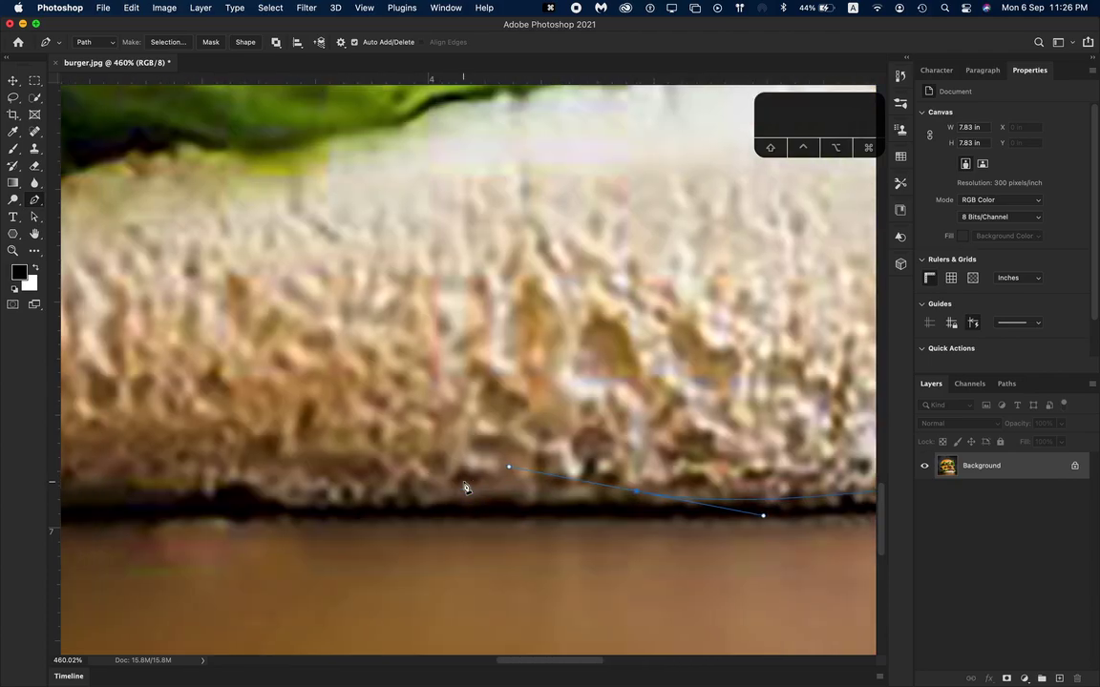
# - Add an anchor mid-way along the bun's underside and lower the previous handle so the segment follows the base
pyautogui.click(420, 500)
pyautogui.moveTo(508, 466); pyautogui.dragTo(518, 505)
pyautogui.click(517, 506)
pyautogui.hscroll(-5, 405, 497)
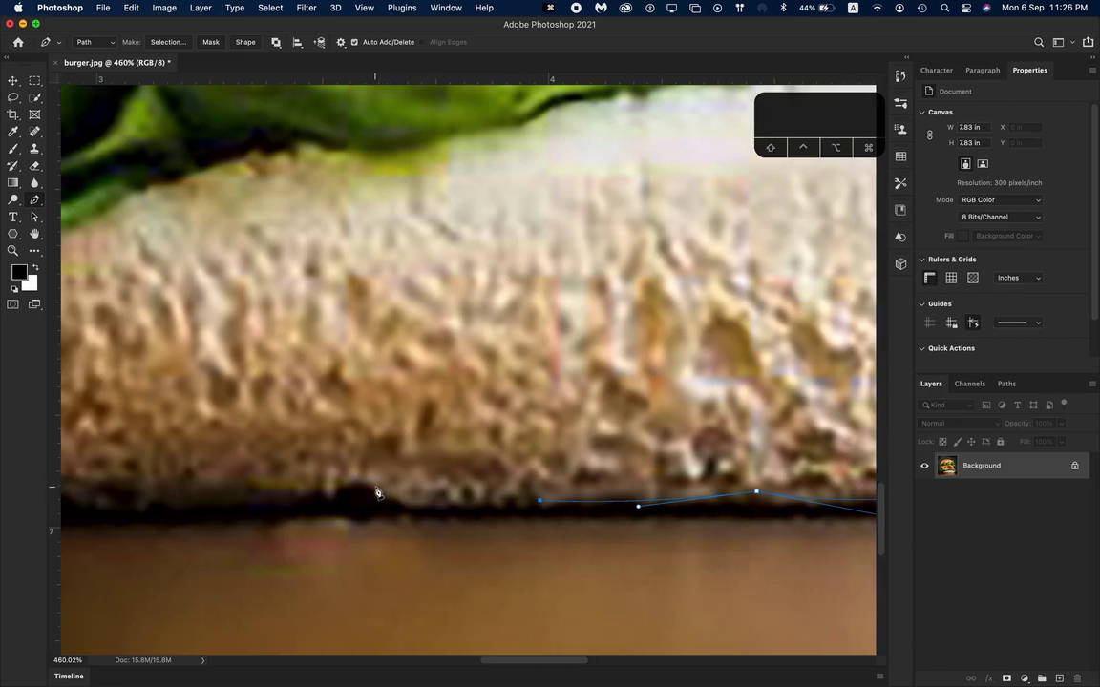
# - Trace the small dark notch in the bun's underside with two anchors and shape the handle at its far end
pyautogui.moveTo(372, 484); pyautogui.dragTo(318, 458)
pyautogui.hscroll(-5, 319, 461)
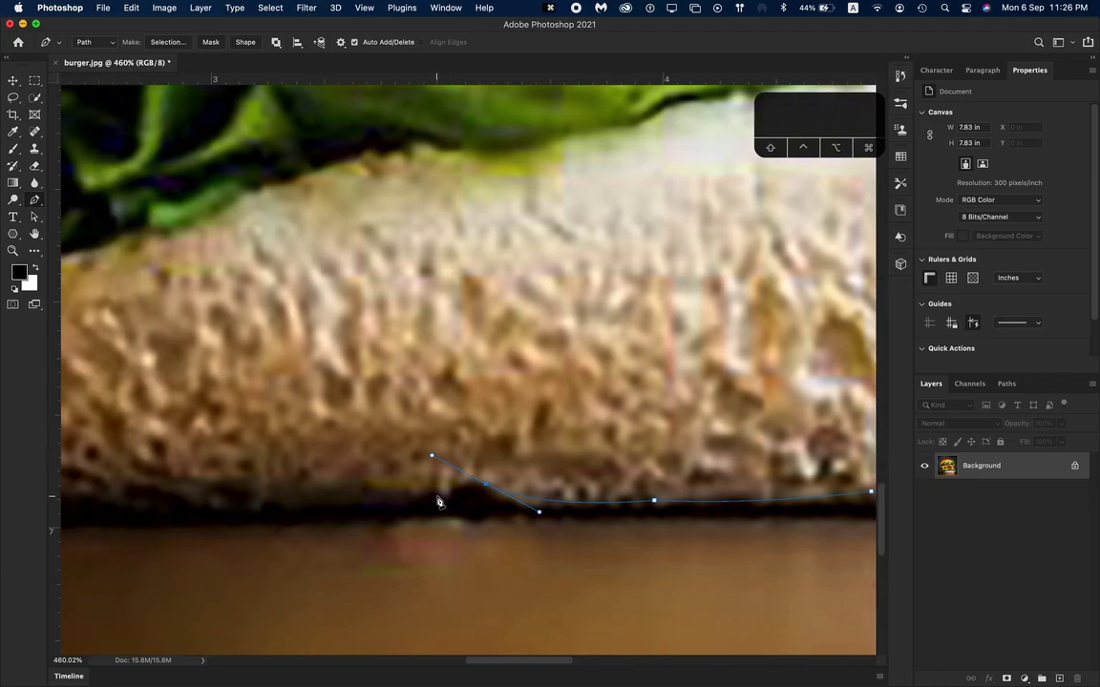
pyautogui.click(443, 500)
pyautogui.moveTo(437, 462)
pyautogui.mouseDown()
pyautogui.moveTo(448, 464)
pyautogui.moveTo(444, 482)
pyautogui.mouseUp()
pyautogui.hscroll(-5, 445, 482)
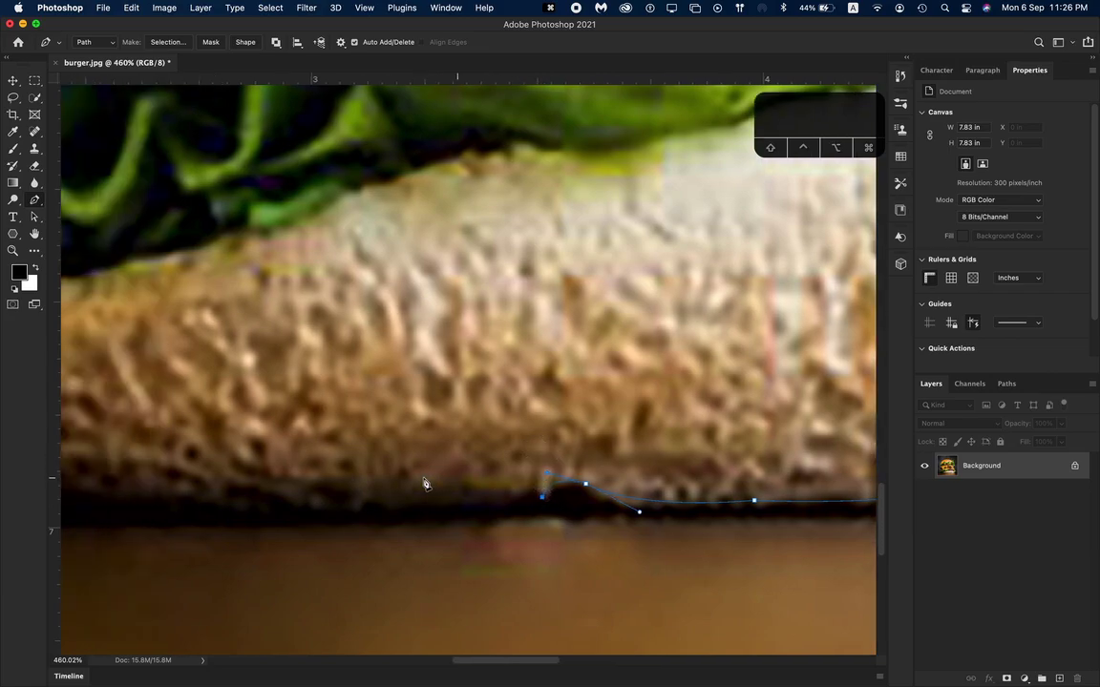
# - Continue the path past the notch with two anchors and flatten the curve along the bun's dark underside
pyautogui.moveTo(460, 501); pyautogui.dragTo(412, 532)
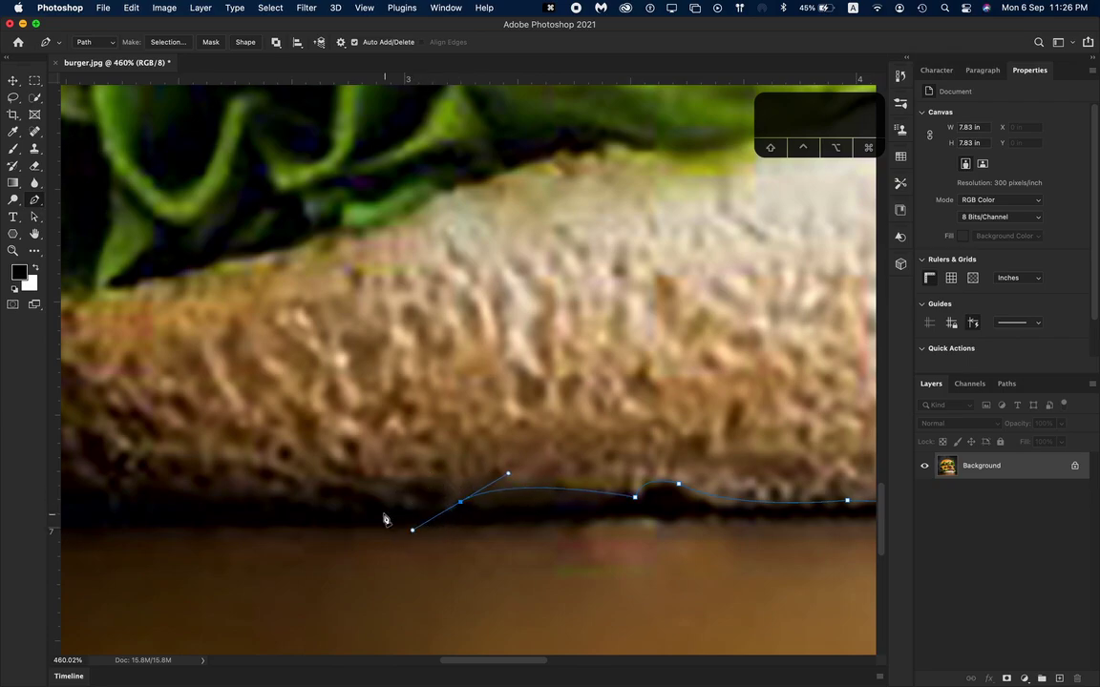
pyautogui.hscroll(-4, 400, 511)
pyautogui.click(381, 493)
pyautogui.moveTo(563, 531); pyautogui.dragTo(520, 508)
pyautogui.hscroll(-6, 372, 507)
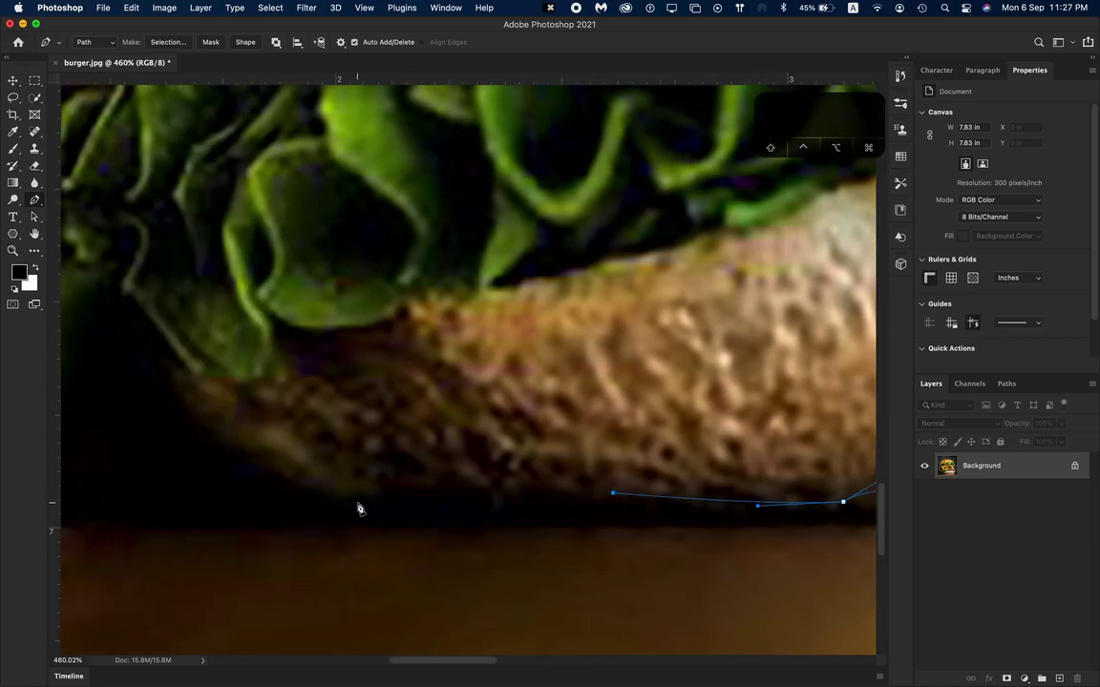
# - Add a smooth anchor at the bottom bun's lower left curve, with its handles aligned to the rising edge
pyautogui.click(281, 462)
pyautogui.moveTo(280, 462); pyautogui.dragTo(214, 407)
pyautogui.hscroll(-5, 268, 417)
pyautogui.scroll(3, 267, 418)
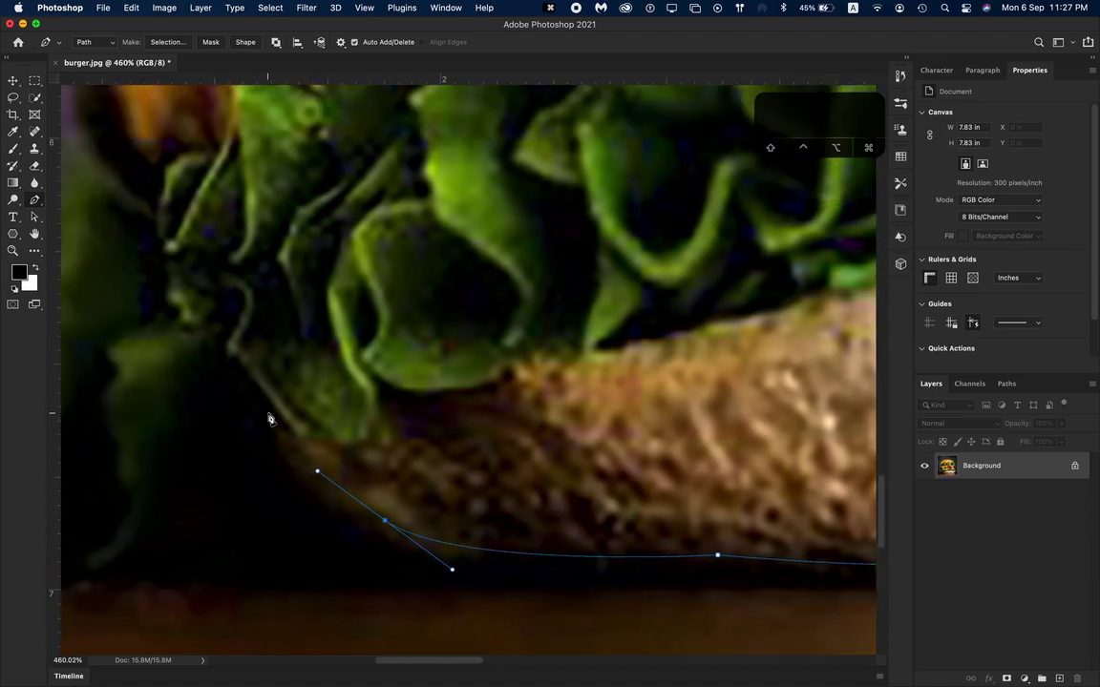
# - Trace the bun's lower left edge up to the lettuce base with short anchors, redoing the misplaced curve
pyautogui.scroll(2, 271, 418)
pyautogui.click(277, 446)
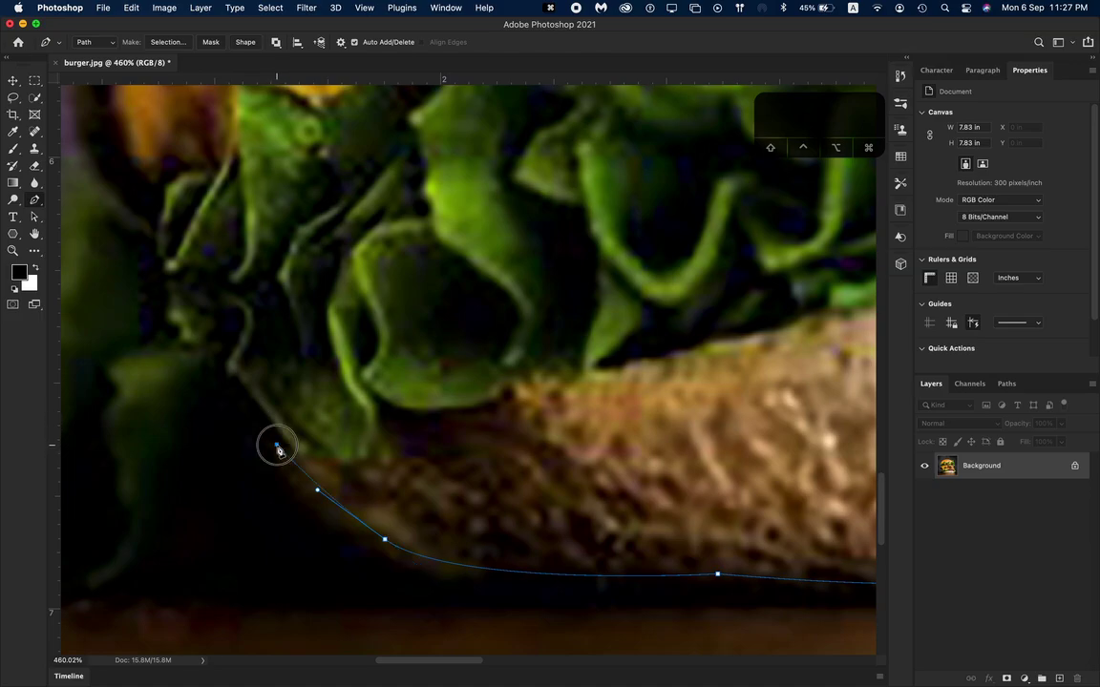
pyautogui.moveTo(278, 450); pyautogui.dragTo(240, 361)
pyautogui.press('super+z')
pyautogui.click(289, 463)
pyautogui.moveTo(289, 463); pyautogui.dragTo(282, 439)
# - Add a smooth vertical anchor at the lower left lettuce's outer edge, just below the drooping cheese
pyautogui.scroll(-5, 341, 414)
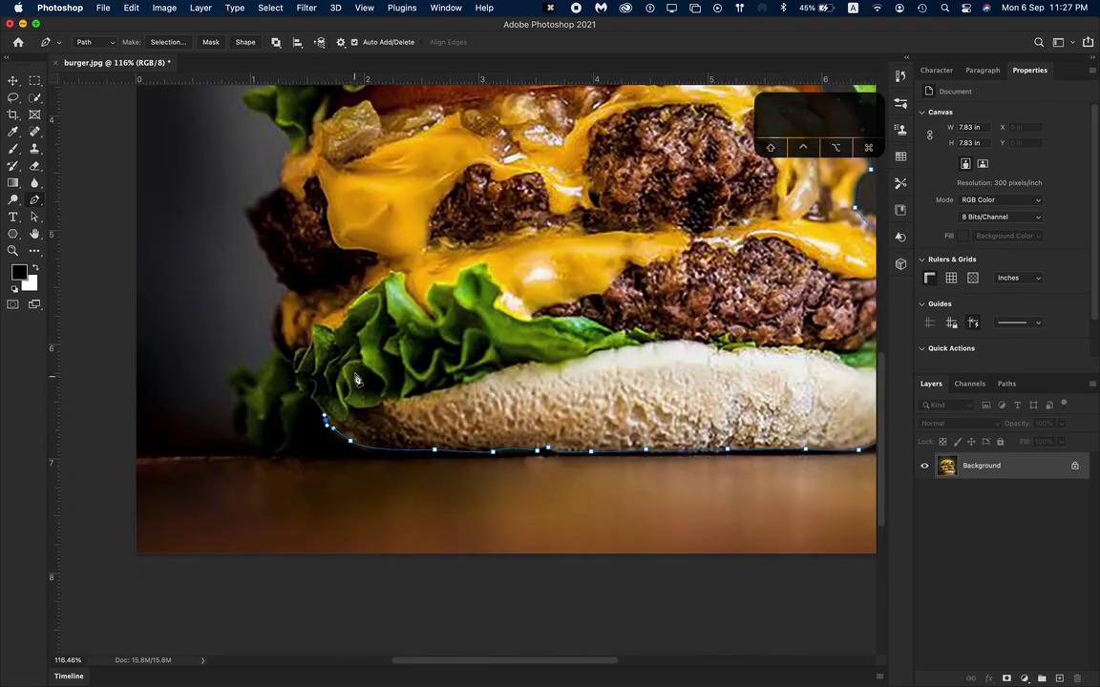
pyautogui.hscroll(2, 330, 339)
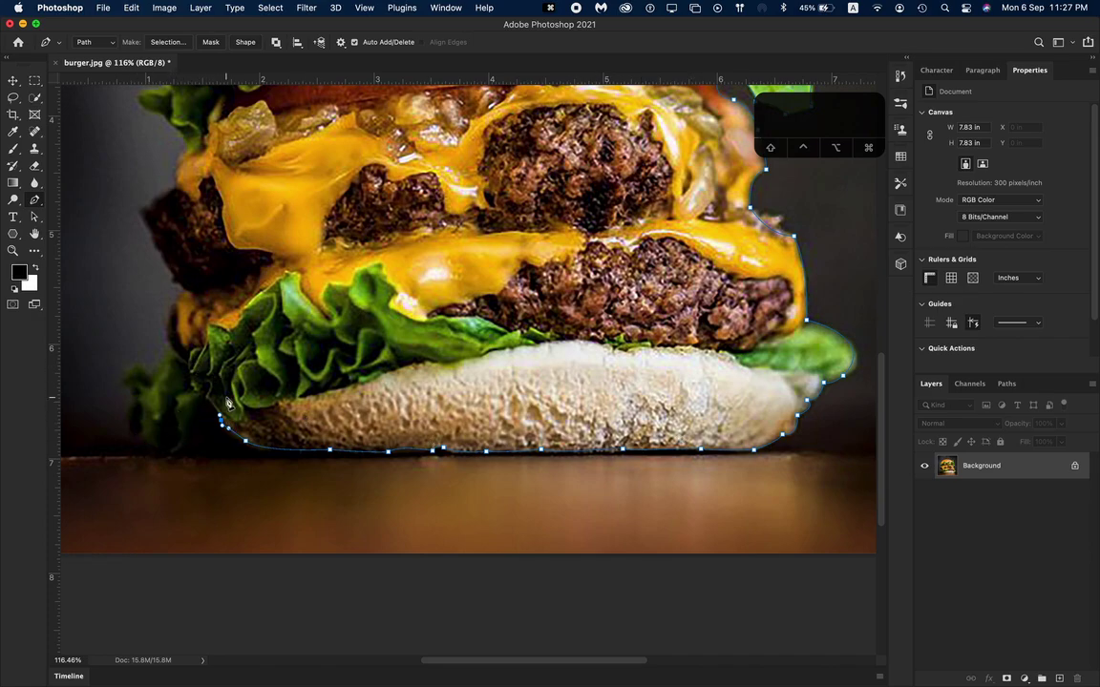
pyautogui.scroll(3, 201, 363)
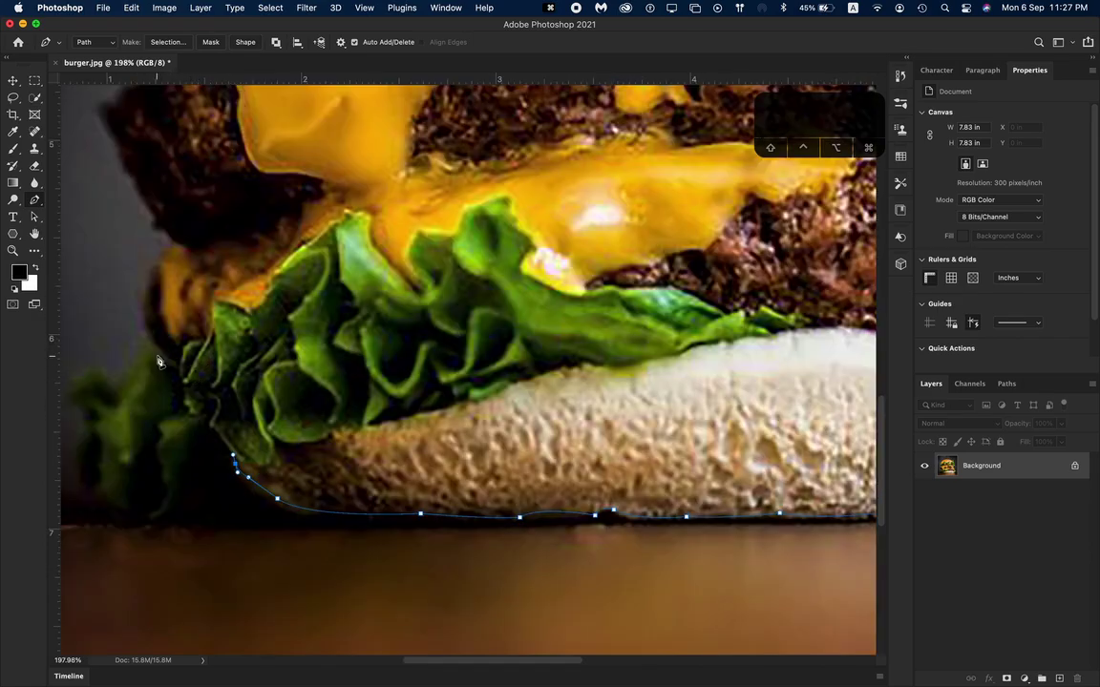
pyautogui.moveTo(183, 342); pyautogui.dragTo(182, 282)
pyautogui.scroll(3, 195, 256)
pyautogui.hscroll(2, 196, 256)
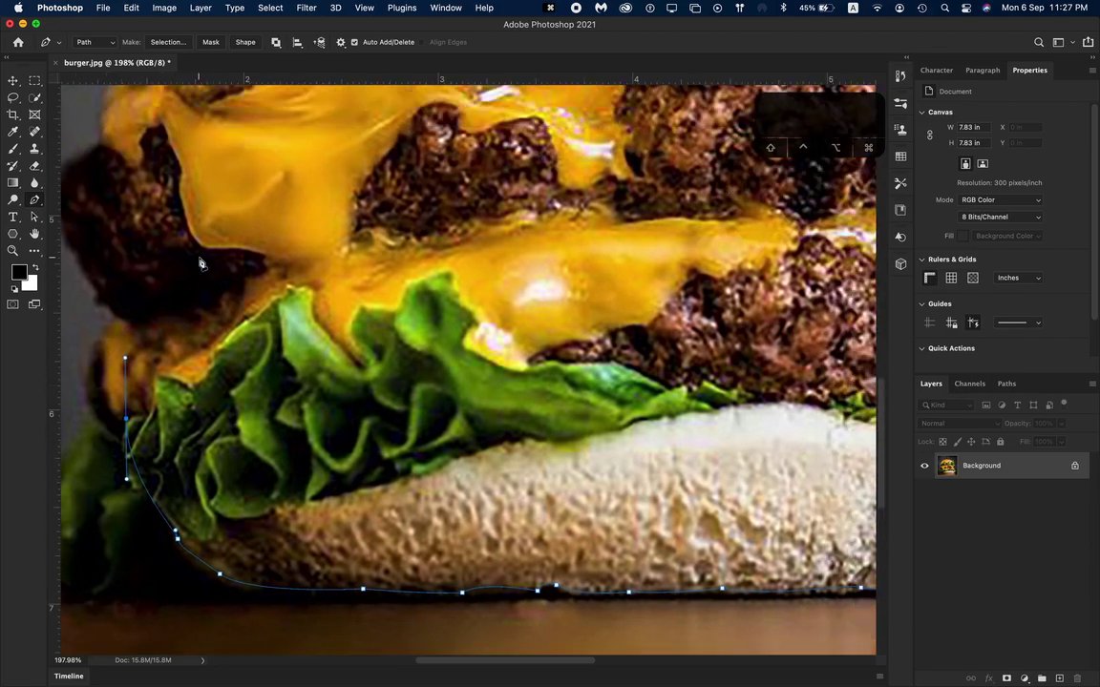
# - Add an anchor where the lower left cheese meets the upper patty and bow the segment outward around the cheese
pyautogui.moveTo(124, 316); pyautogui.dragTo(150, 259)
pyautogui.press('super+z')
pyautogui.click(116, 321)
pyautogui.moveTo(115, 321); pyautogui.dragTo(78, 383)
pyautogui.scroll(10, 132, 355)
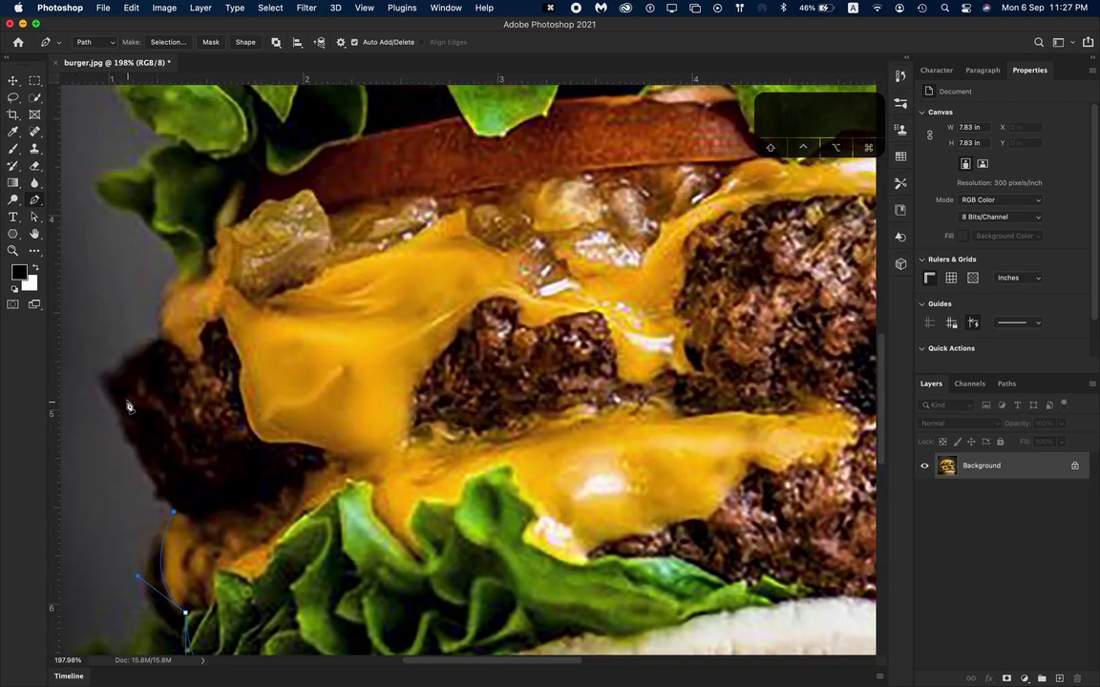
# - Trace the upper patty's left edge, its protruding corner and the cheese above it, ending at the lettuce base
pyautogui.moveTo(119, 366); pyautogui.dragTo(130, 316)
pyautogui.moveTo(164, 343); pyautogui.dragTo(131, 345)
pyautogui.moveTo(179, 259); pyautogui.dragTo(209, 236)
pyautogui.scroll(3, 191, 239)
pyautogui.hscroll(-3, 191, 239)
pyautogui.scroll(3, 250, 297)
pyautogui.hscroll(3, 250, 297)
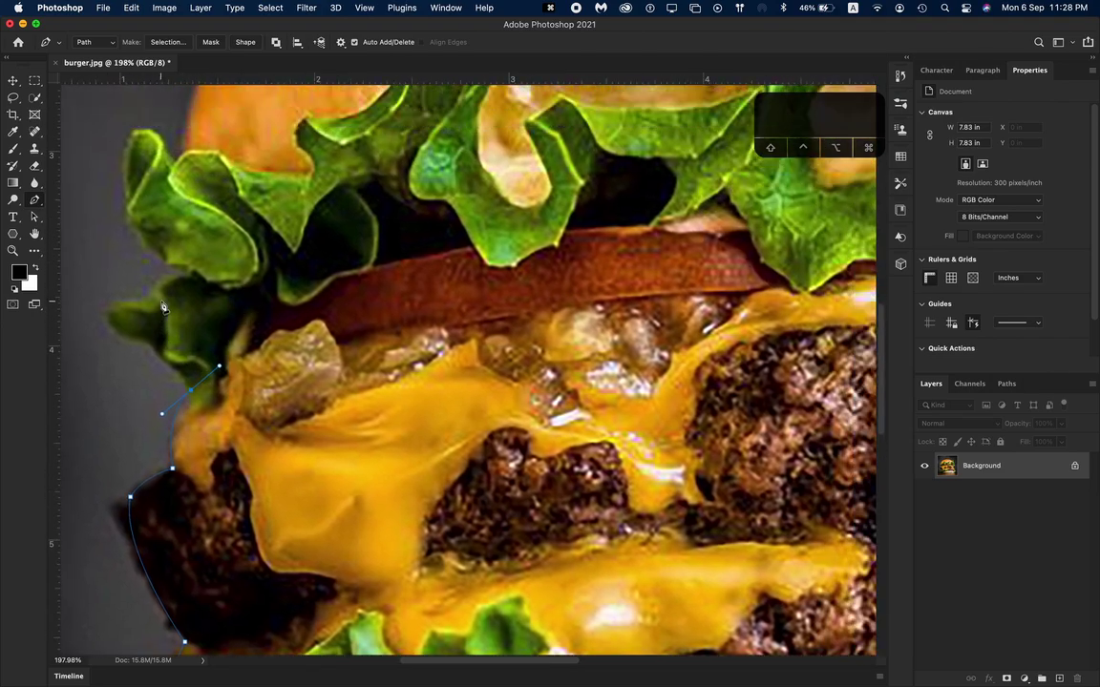
# - Add an anchor atop the small left lettuce leaf and bend the segment outward, leaving out the blurred tip
pyautogui.click(167, 292)
pyautogui.keyDown('alt'); pyautogui.click(197, 365); pyautogui.keyUp('alt')
pyautogui.moveTo(197, 365); pyautogui.dragTo(150, 336)
pyautogui.scroll(3, 189, 313)
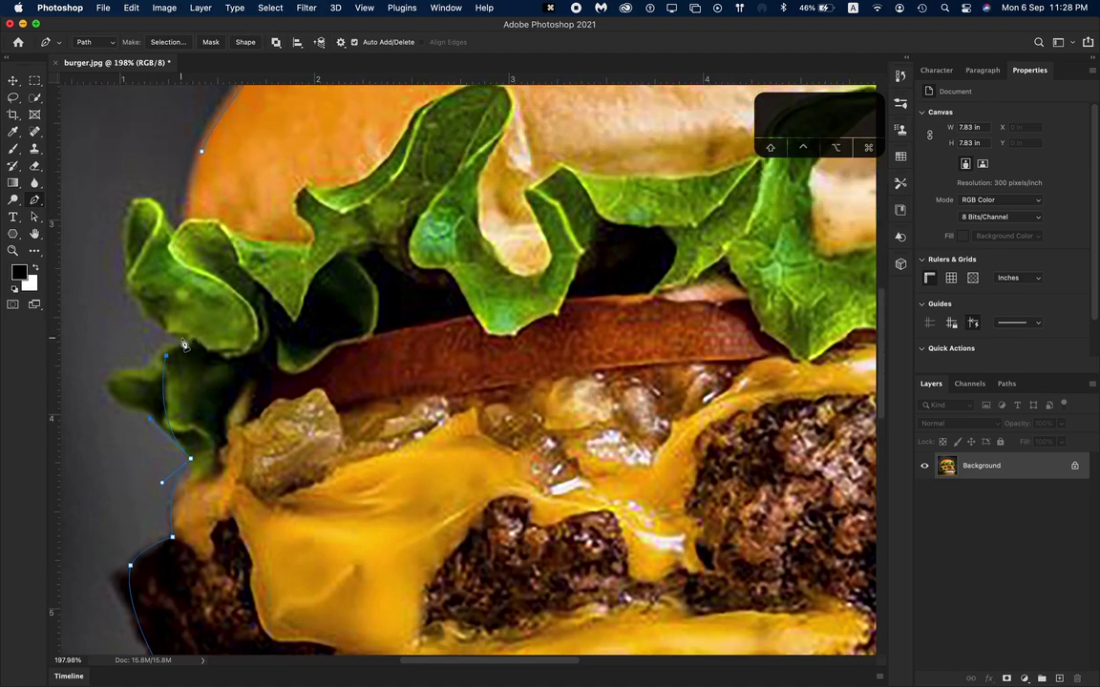
# - Trace from the notch between the left lettuce leaves to the upper leaf's outer edge, curving around its underside
pyautogui.click(192, 342)
pyautogui.moveTo(198, 345); pyautogui.dragTo(211, 339)
pyautogui.click(128, 287)
pyautogui.moveTo(128, 287); pyautogui.dragTo(112, 240)
pyautogui.press('super+z')
pyautogui.click(128, 281)
pyautogui.moveTo(211, 341); pyautogui.dragTo(174, 341)
pyautogui.click(134, 319)
# - Curve the path over the upper left lettuce leaf's tip and down into the notch beside the top bun
pyautogui.moveTo(133, 200); pyautogui.dragTo(150, 174)
pyautogui.moveTo(149, 173); pyautogui.dragTo(154, 191)
pyautogui.click(179, 232)
pyautogui.moveTo(178, 232); pyautogui.dragTo(183, 224)
pyautogui.scroll(2, 183, 223)
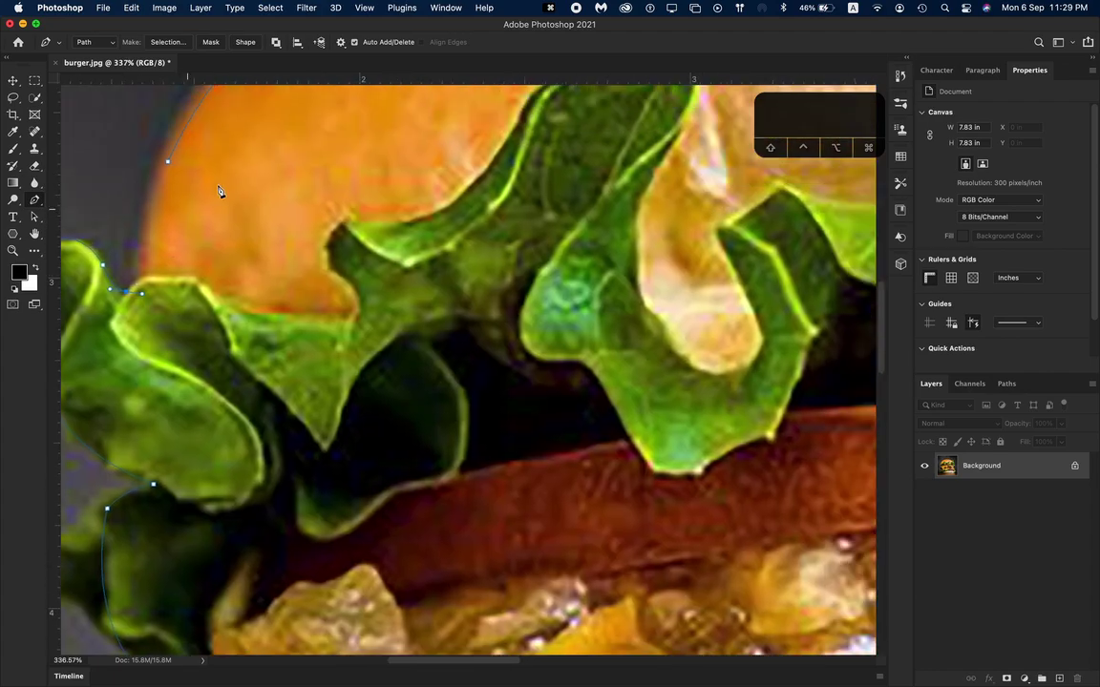
pyautogui.scroll(2, 221, 189)
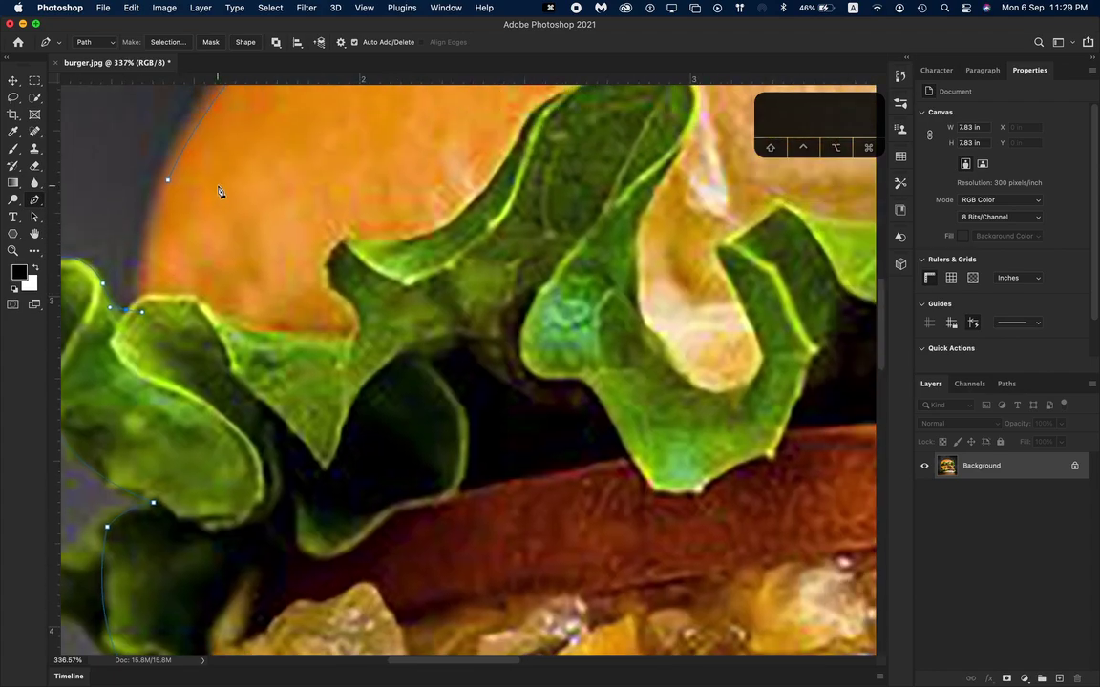
# - Add an anchor where the lettuce meets the top bun and close the path at the starting anchor on the bun
pyautogui.click(148, 295)
pyautogui.moveTo(141, 313)
pyautogui.mouseDown()
pyautogui.moveTo(140, 287)
pyautogui.moveTo(129, 301)
pyautogui.mouseUp()
pyautogui.click(169, 184)
pyautogui.moveTo(169, 184); pyautogui.dragTo(193, 147)
pyautogui.scroll(-5, 225, 169)
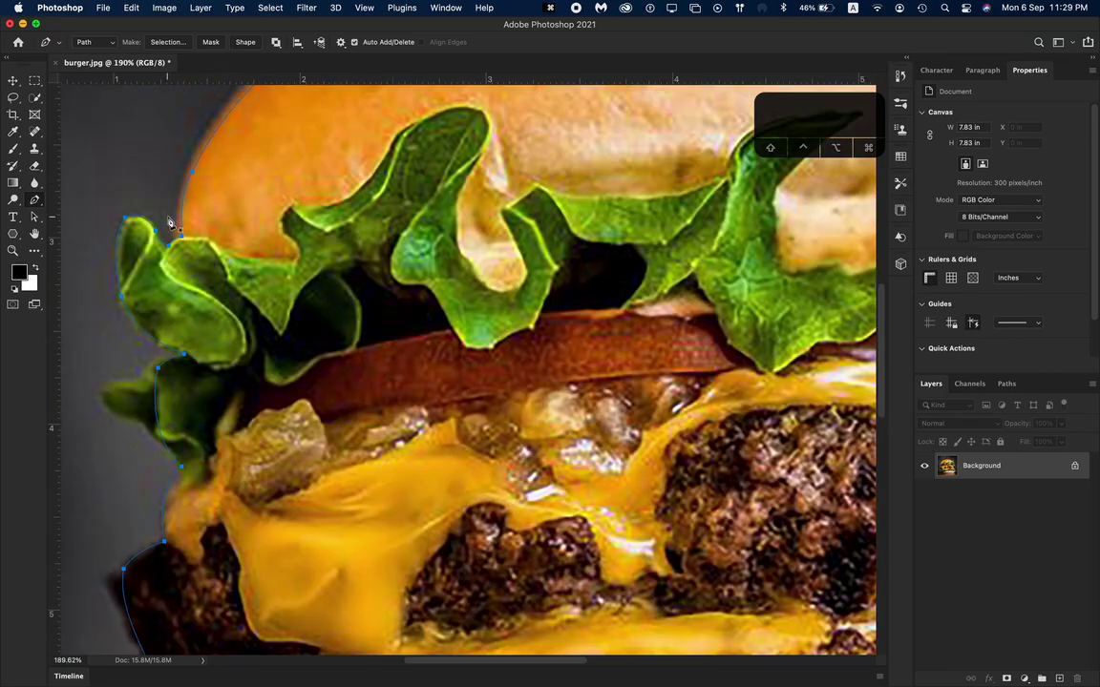
# - Examine the closed path around the whole burger, checking closely how it follows the top bun's upper edge
pyautogui.scroll(-3, 211, 168)
pyautogui.scroll(-4, 205, 181)
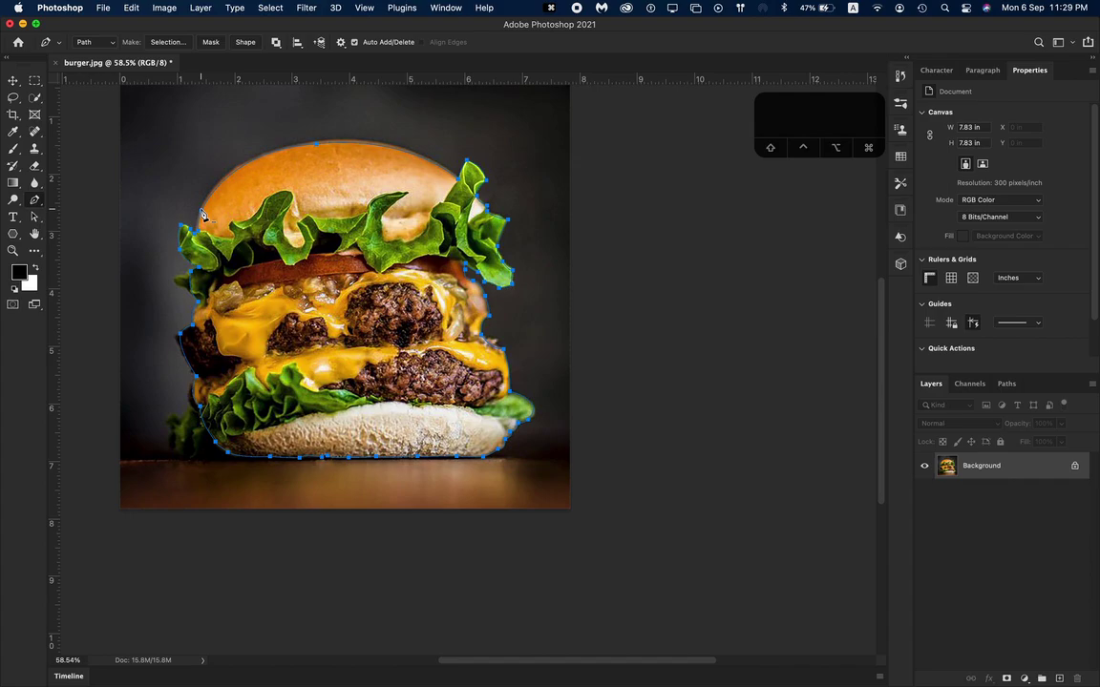
pyautogui.scroll(3, 291, 129)
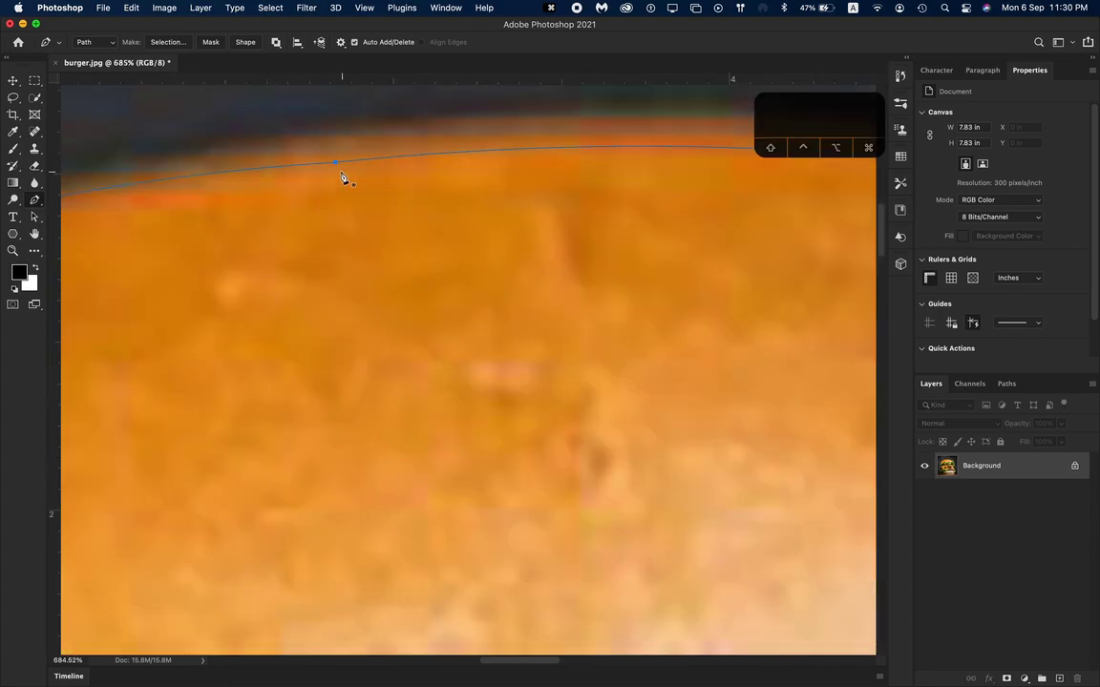
pyautogui.click(335, 162)
pyautogui.scroll(-5, 343, 170)
pyautogui.scroll(-3, 347, 175)
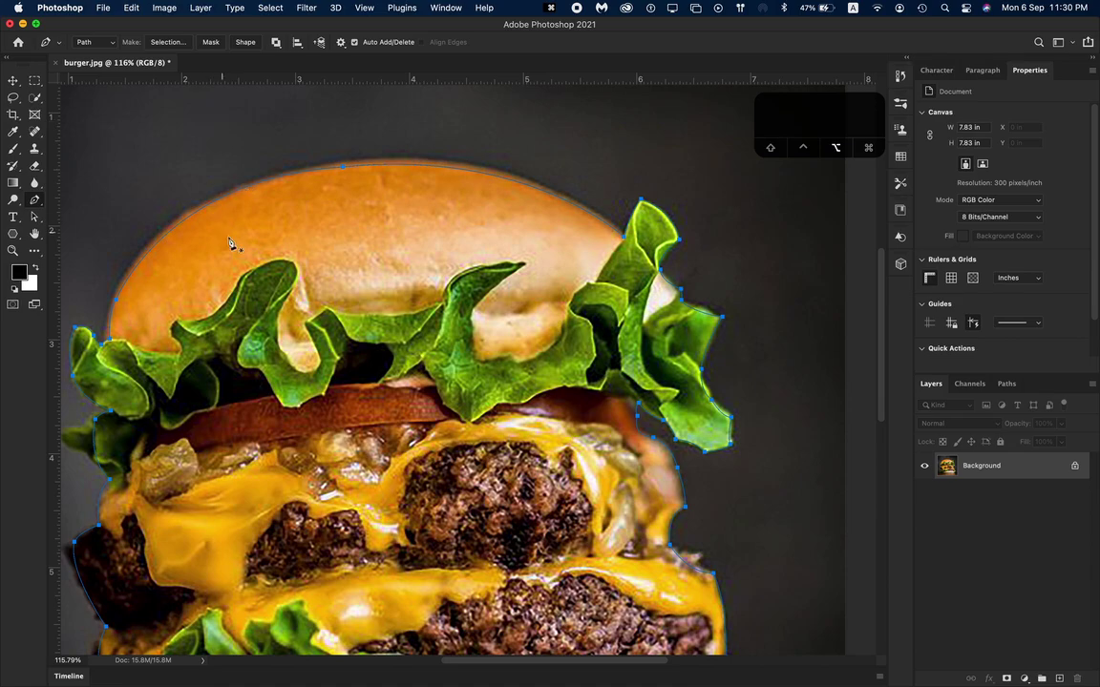
pyautogui.scroll(-5, 257, 241)
pyautogui.scroll(2, 258, 241)
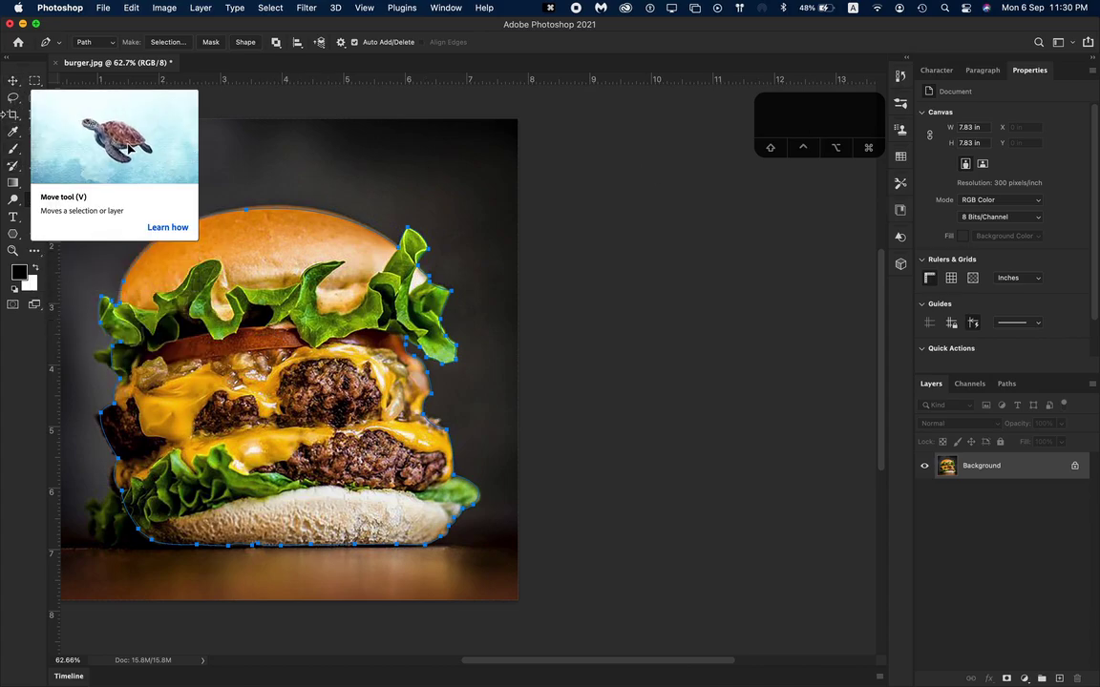
# - Convert the closed burger path into a new anti-aliased selection with a feather radius of 10 pixels
pyautogui.rightClick(319, 272)
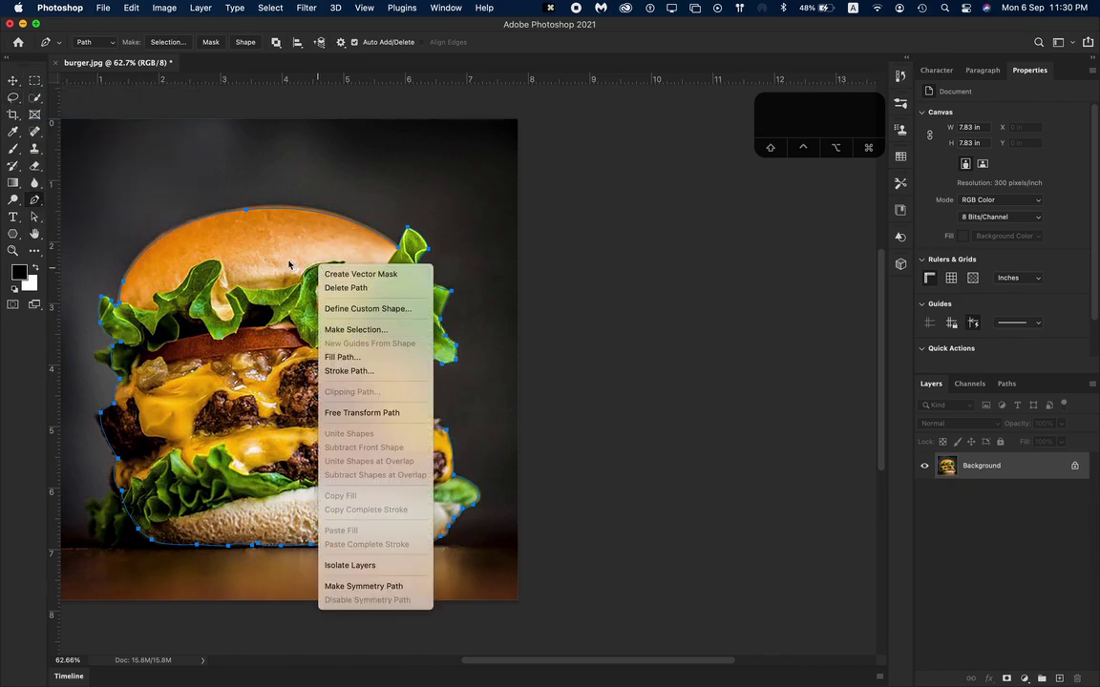
pyautogui.click(347, 330)
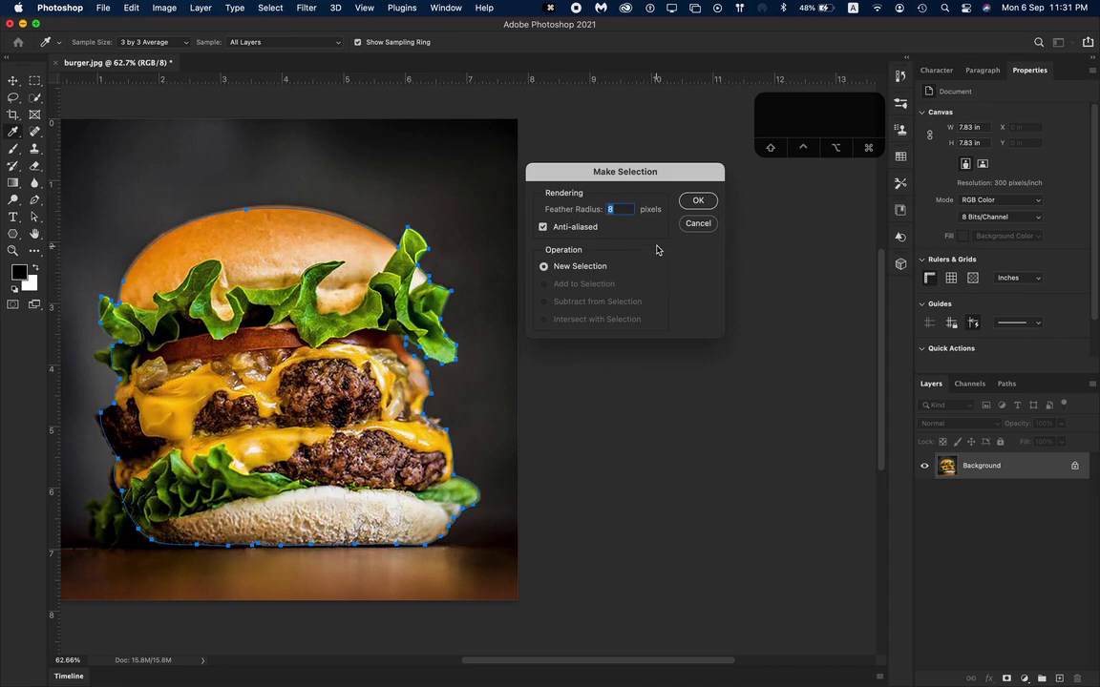
pyautogui.press('BackSpace')
pyautogui.write('10')
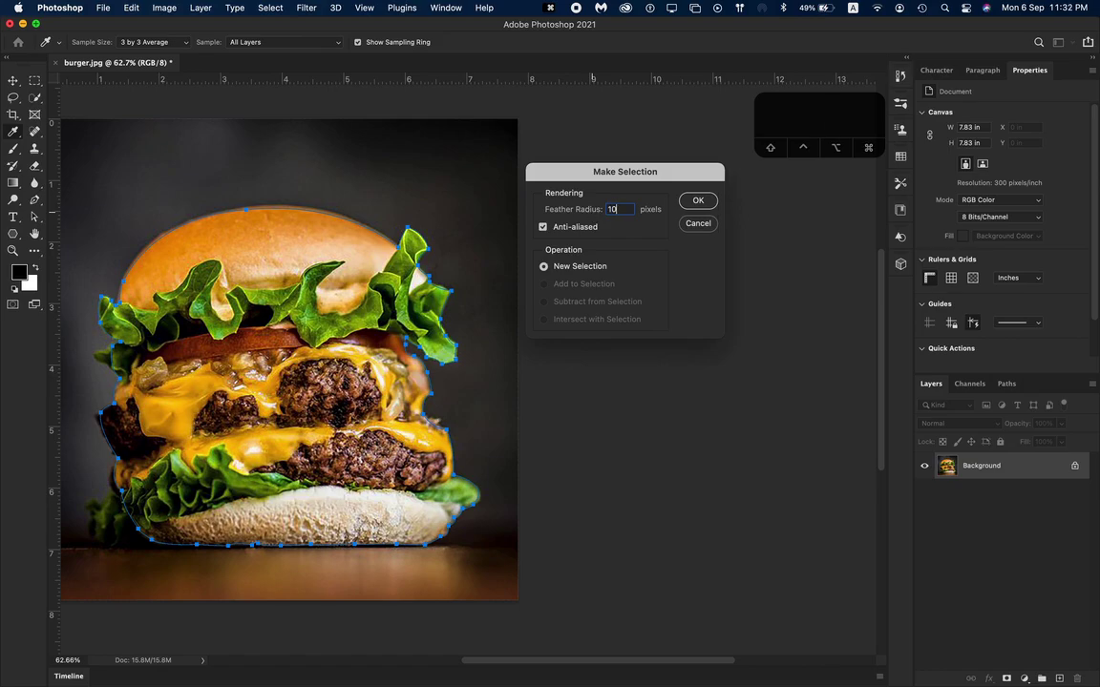
pyautogui.click(698, 201)
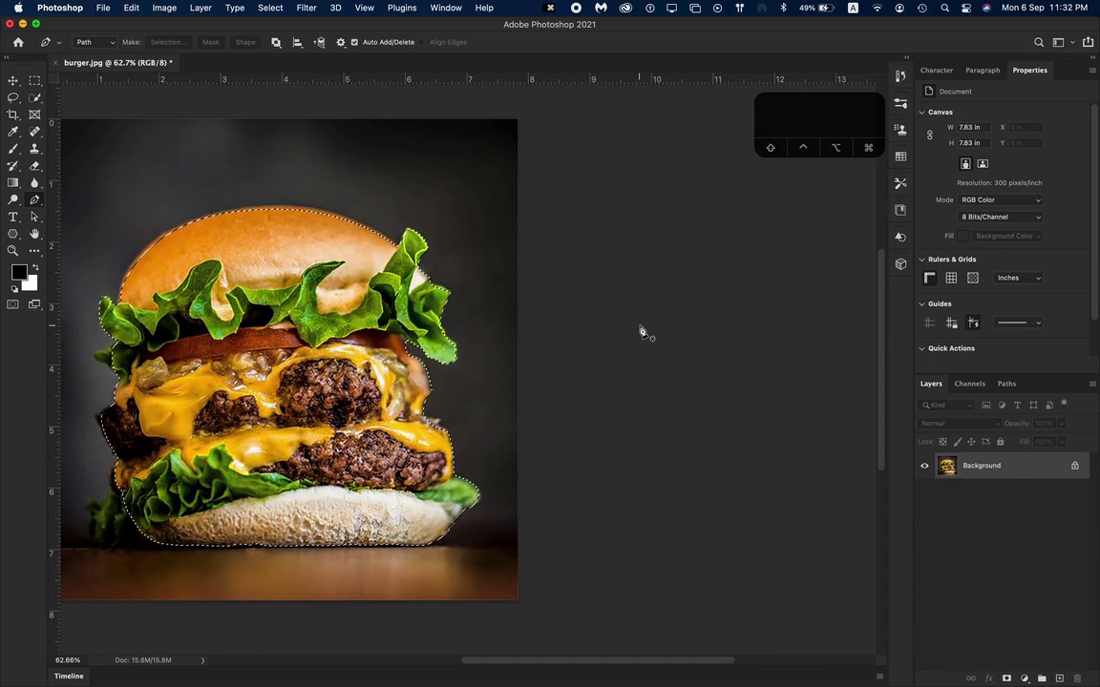
# - Copy the selected burger onto its own layer and hide the Background layer
pyautogui.press('super+j')
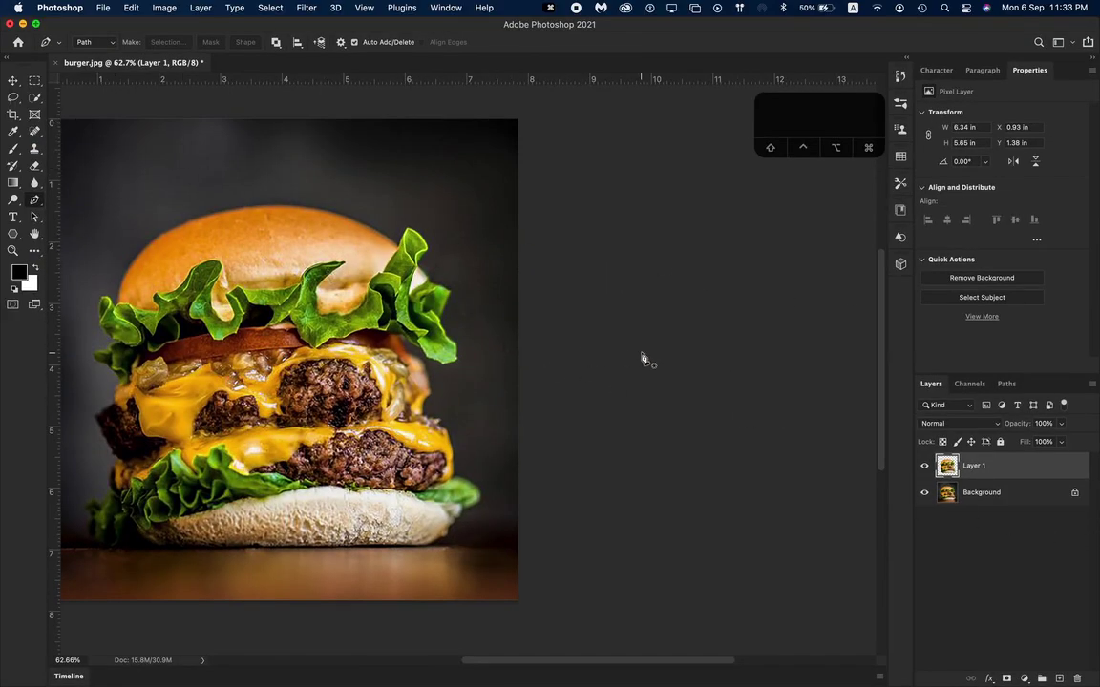
pyautogui.press('v')
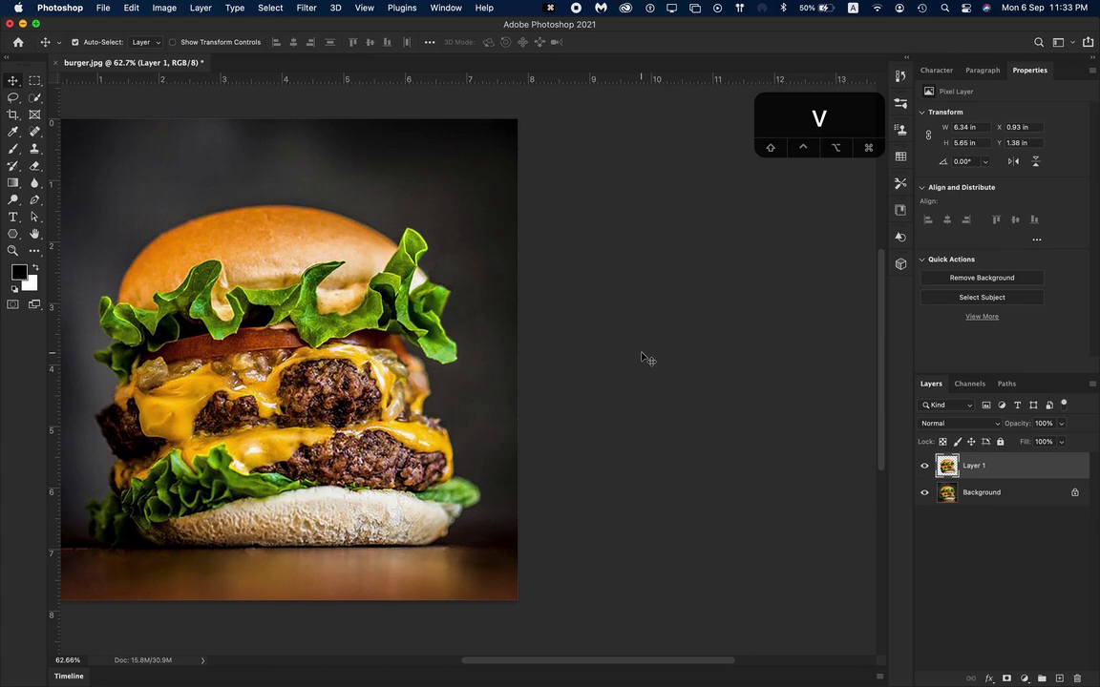
pyautogui.click(924, 493)
pyautogui.hscroll(-5, 608, 434)
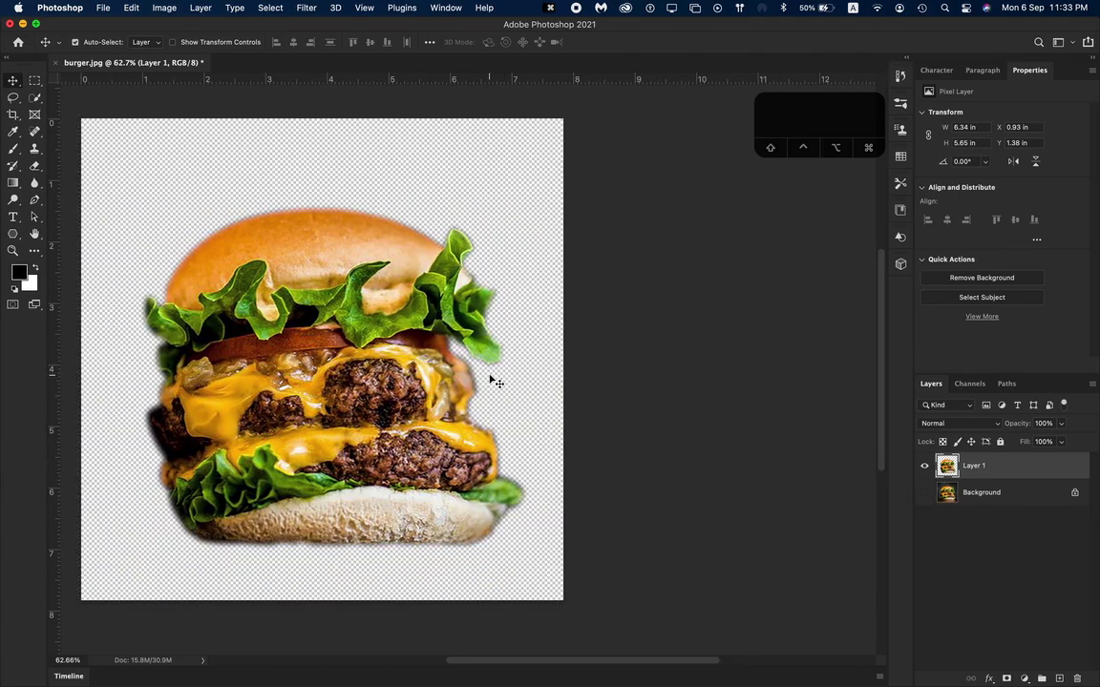
# - Move the cut-out burger up and left on the transparent canvas to about X 0.45 in, Y 0.9 in
pyautogui.moveTo(615, 342); pyautogui.dragTo(441, 322)
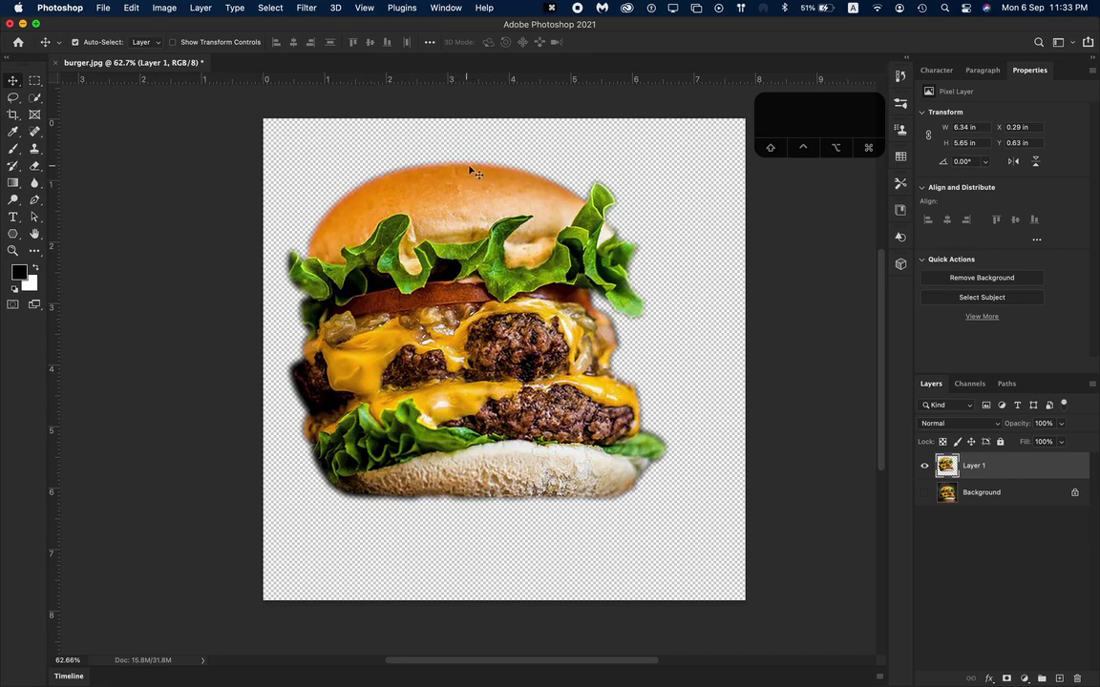
pyautogui.moveTo(450, 190)
pyautogui.mouseDown()
pyautogui.moveTo(456, 279)
pyautogui.moveTo(447, 206)
pyautogui.moveTo(469, 189)
pyautogui.moveTo(461, 209)
pyautogui.moveTo(437, 197)
pyautogui.moveTo(444, 205)
pyautogui.mouseUp()
pyautogui.hotkey('shift', 'Right')
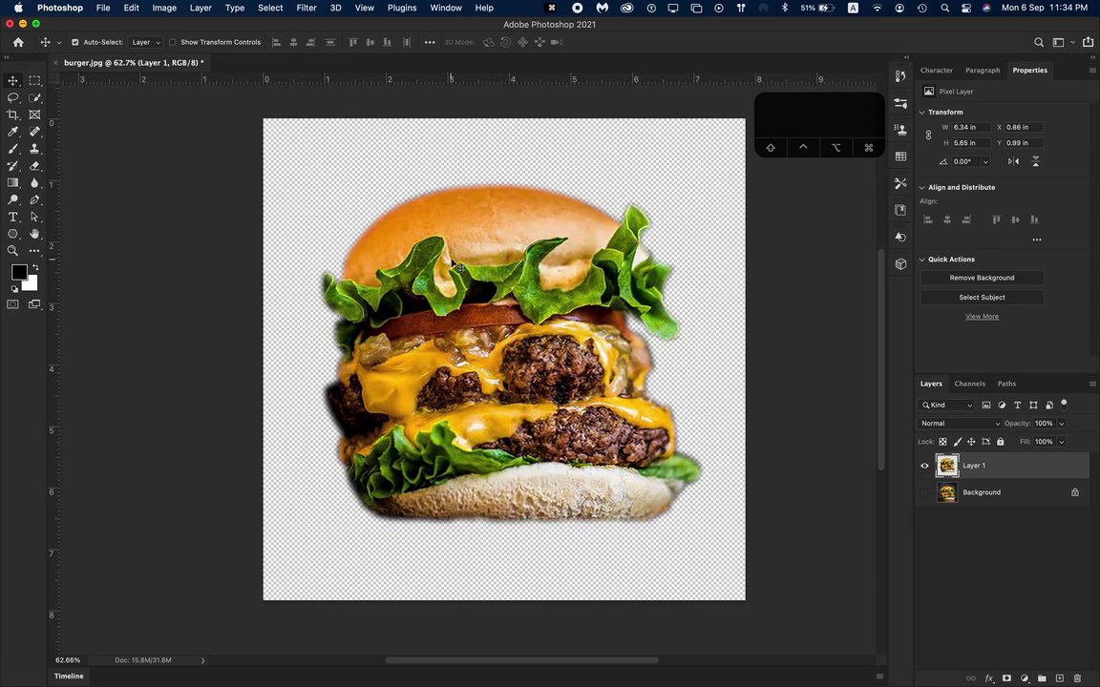
pyautogui.moveTo(411, 238); pyautogui.dragTo(432, 266)
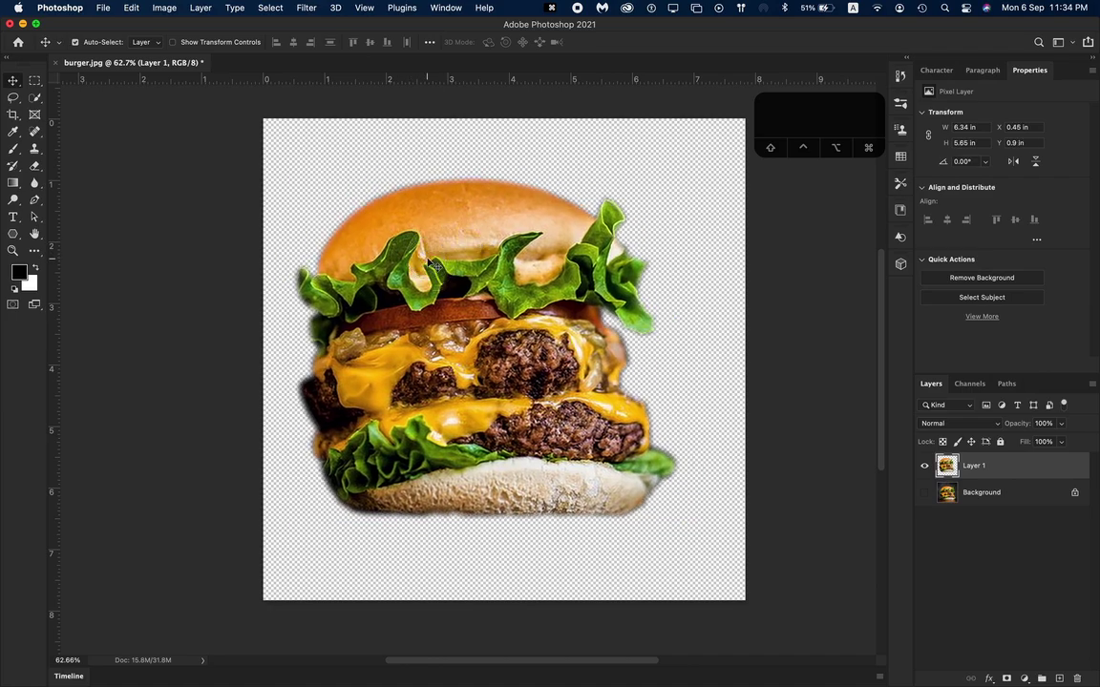